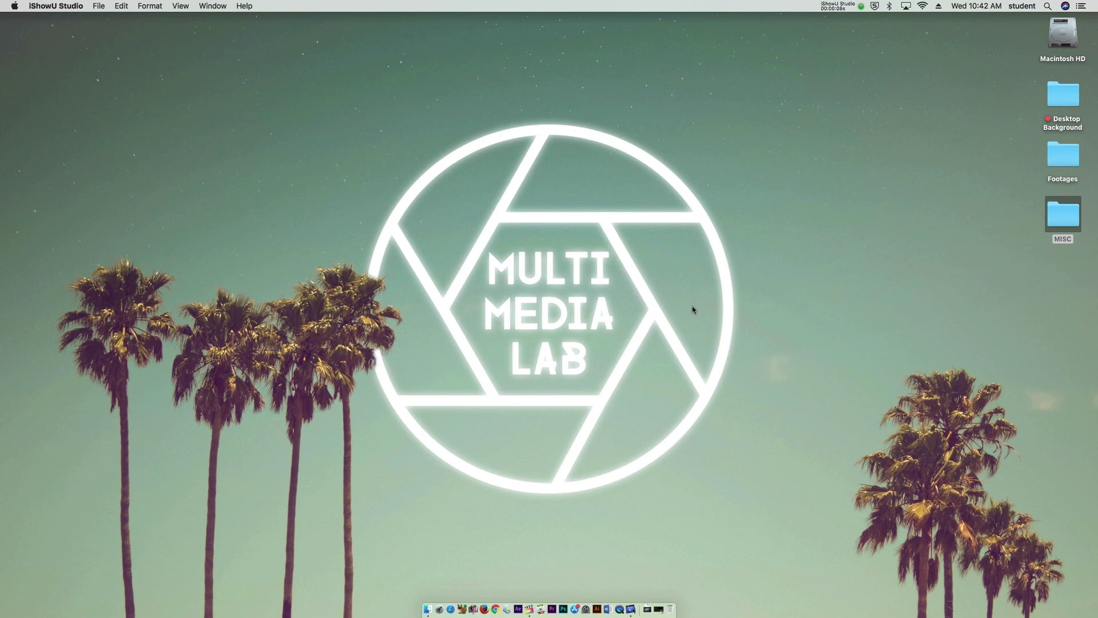
Step: Open the Footages folder on the desktop and preview its clips, including 20190716_112824.mp4
click(858, 302)
double_click(1063, 156)
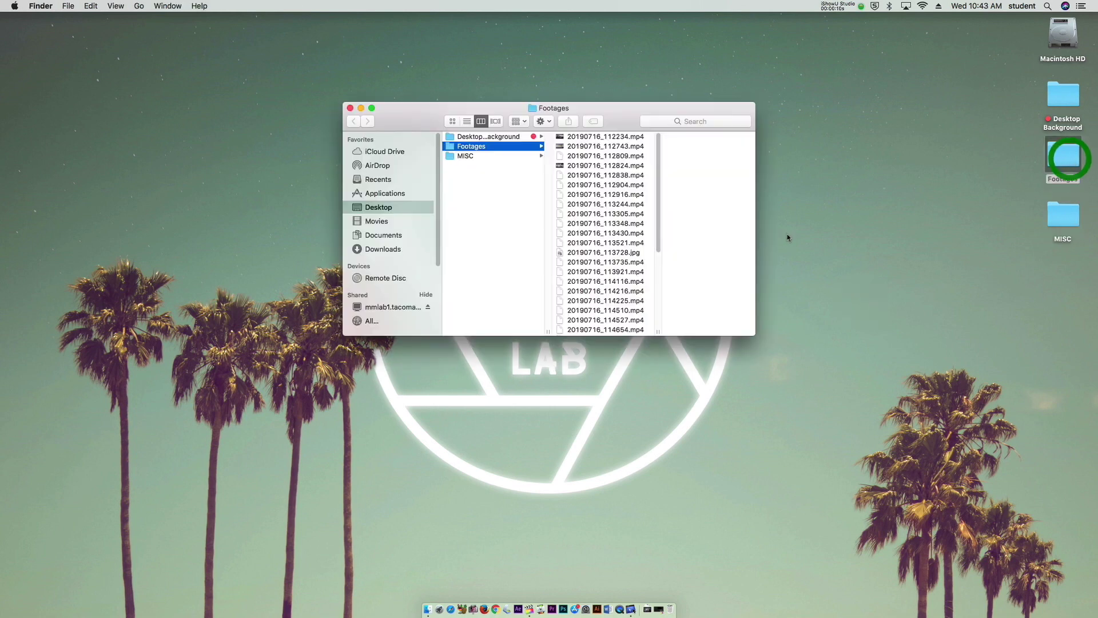
click(581, 137)
scroll(639, 167, down, 5)
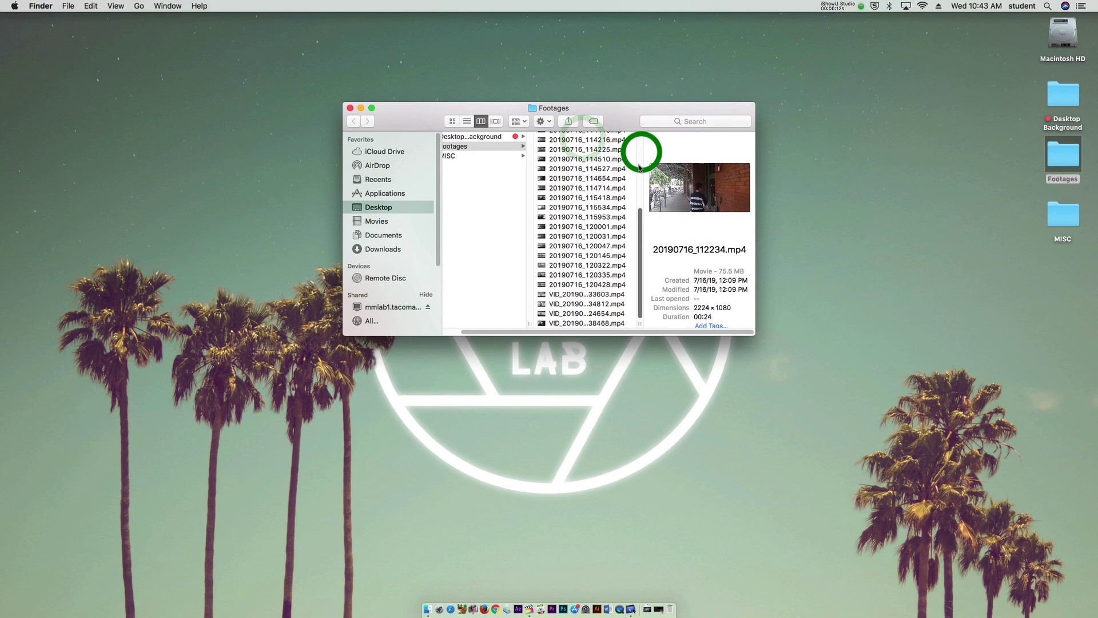
click(584, 320)
drag(639, 256, 642, 200)
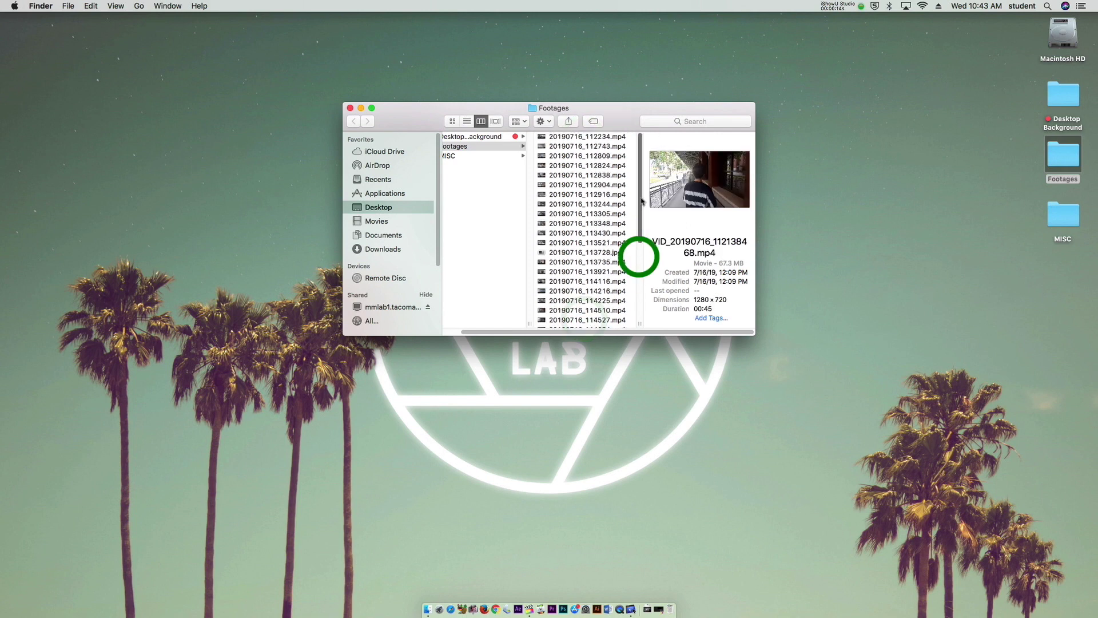
click(618, 166)
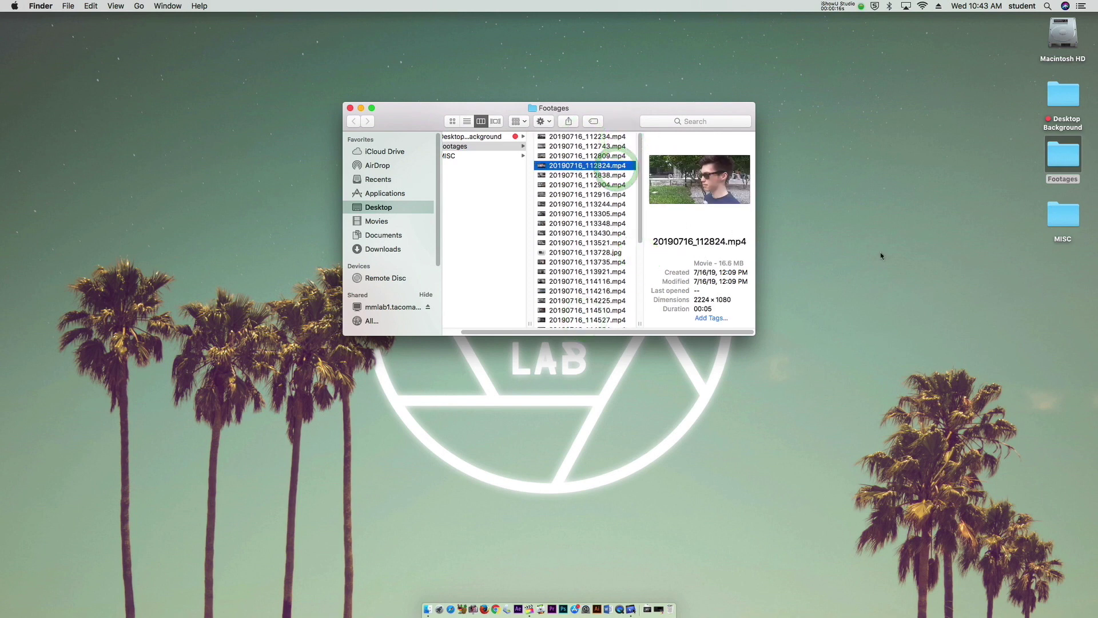
Step: Create a new desktop folder named with the person's name plus 'Project'
right_click(932, 262)
click(948, 269)
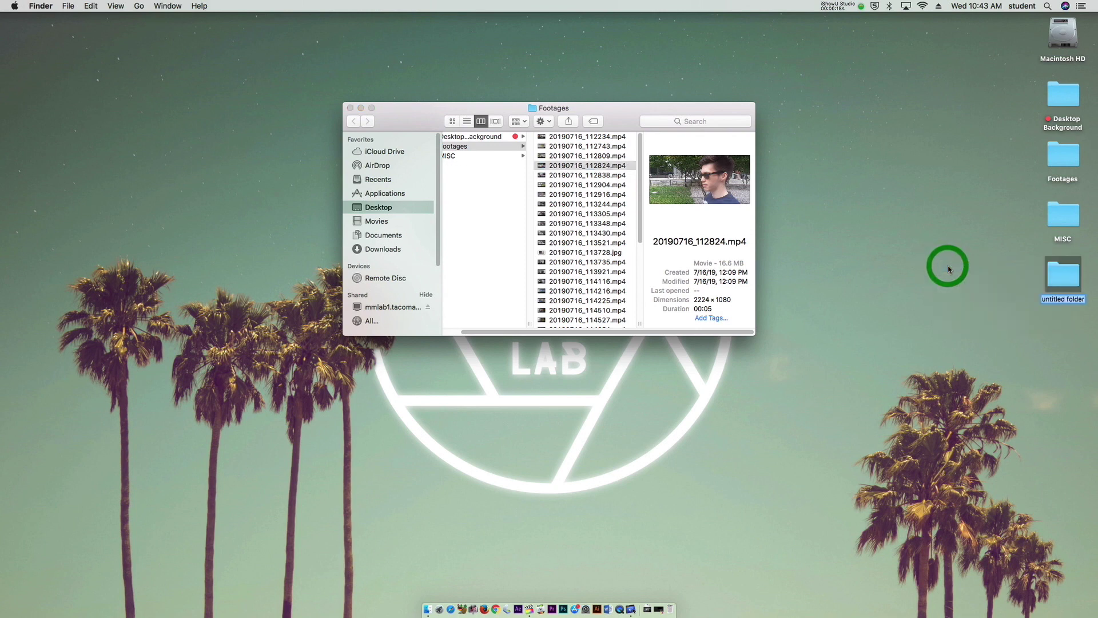
text(M)
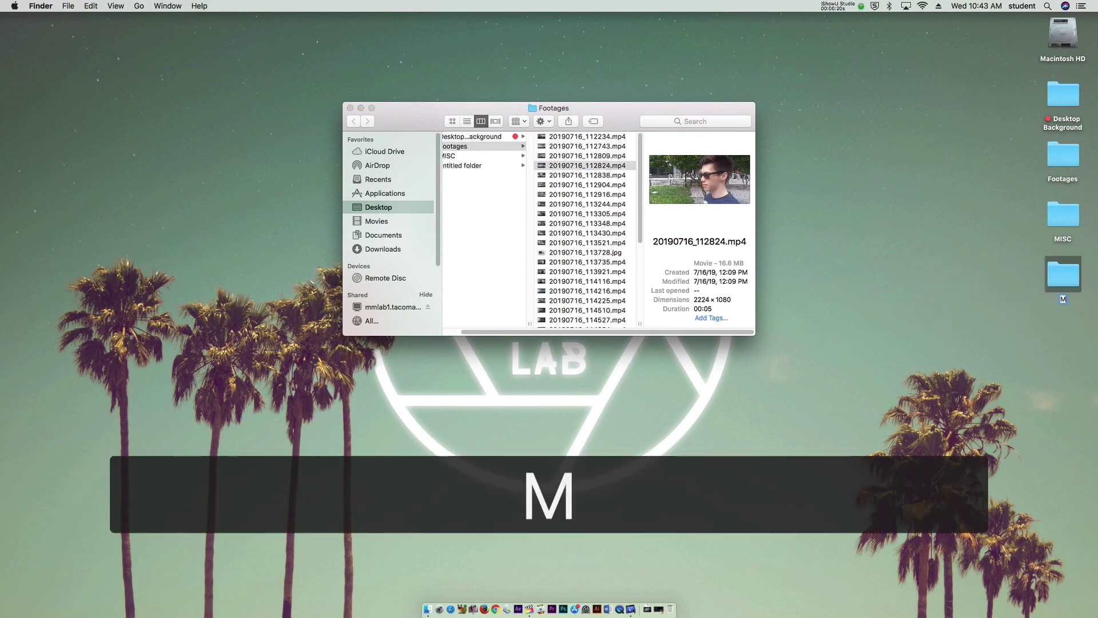
text(ark's Project)
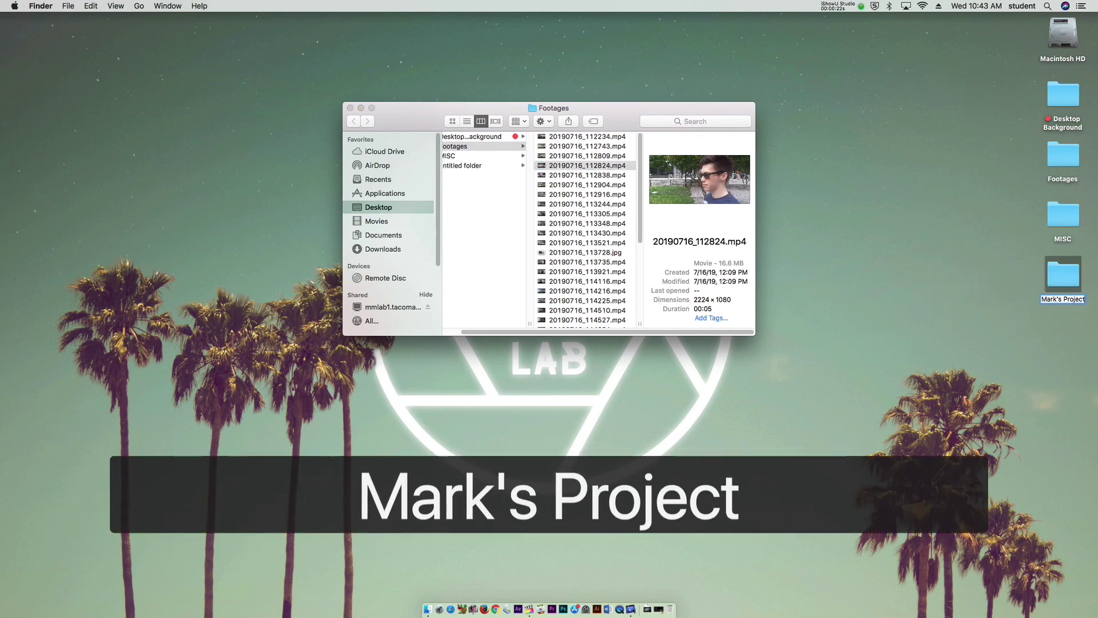
key(Return)
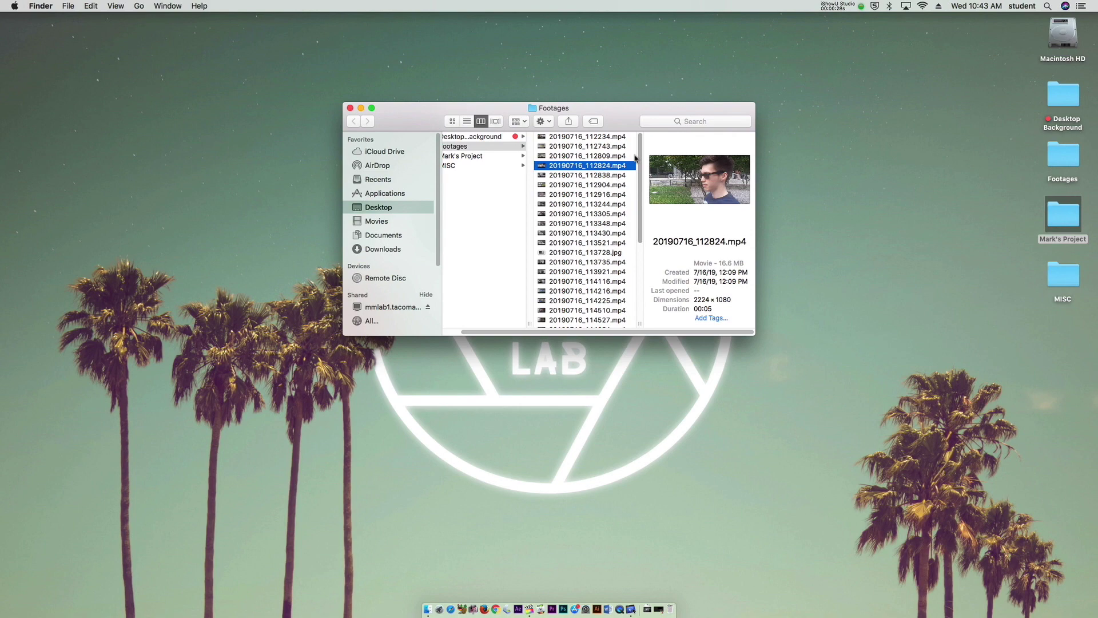
Step: Select all 36 clips in Footages and move them into the new project folder
click(599, 136)
drag(638, 141, 639, 228)
shift+click(608, 322)
drag(608, 149, 1073, 229)
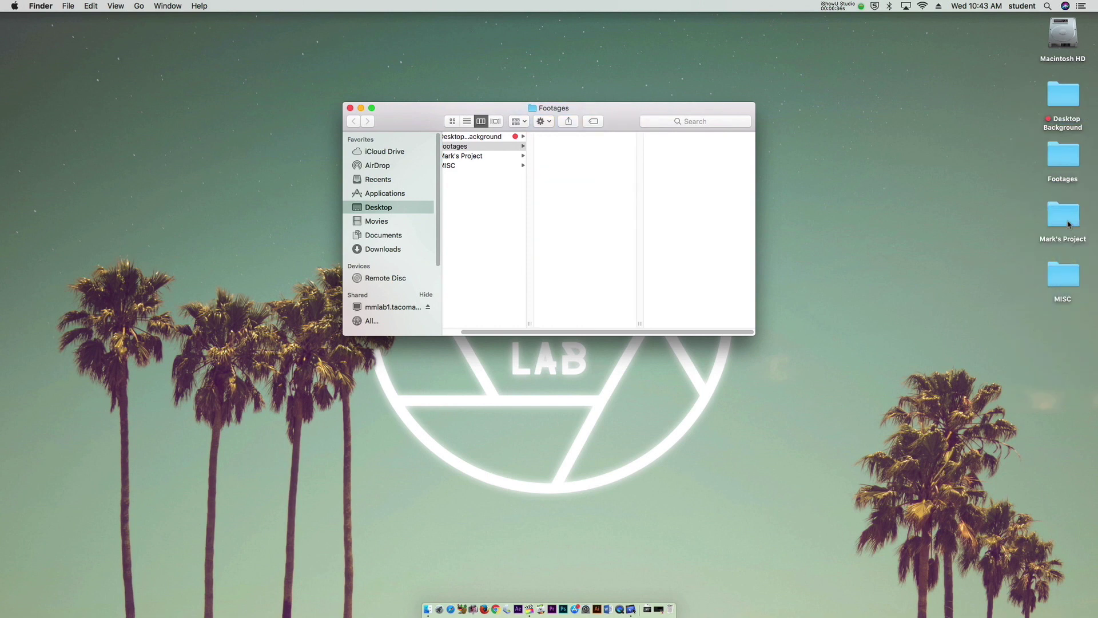
Step: Close the Footages window and move the empty Footages folder to the Trash
click(350, 107)
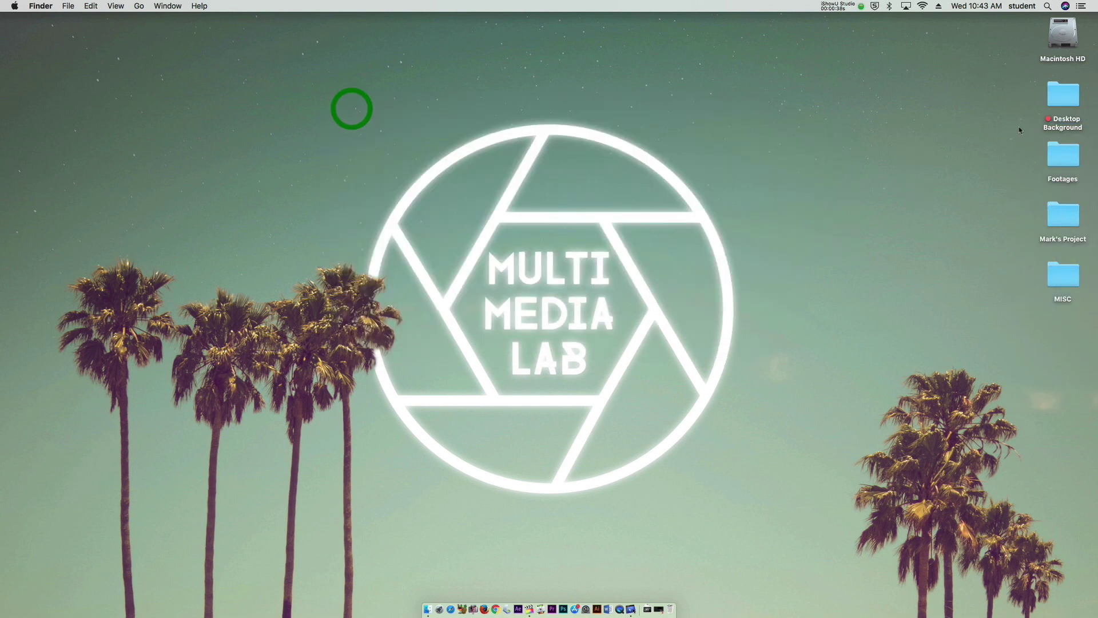
right_click(1063, 161)
click(1035, 191)
click(1033, 178)
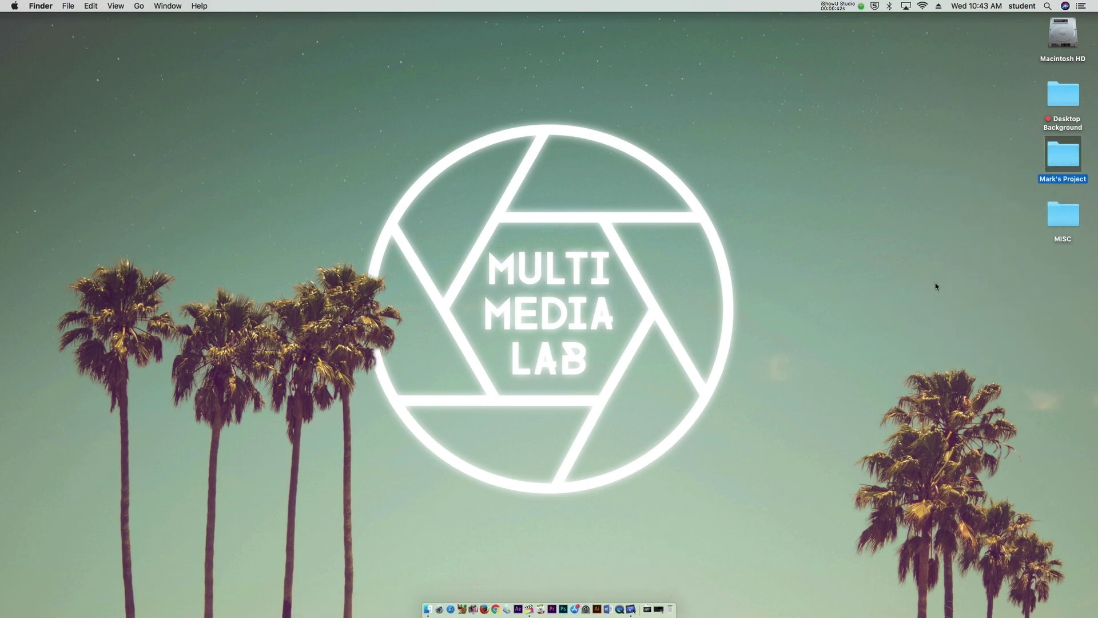
Step: Open the new project folder to check the moved clips, then close it
double_click(1062, 160)
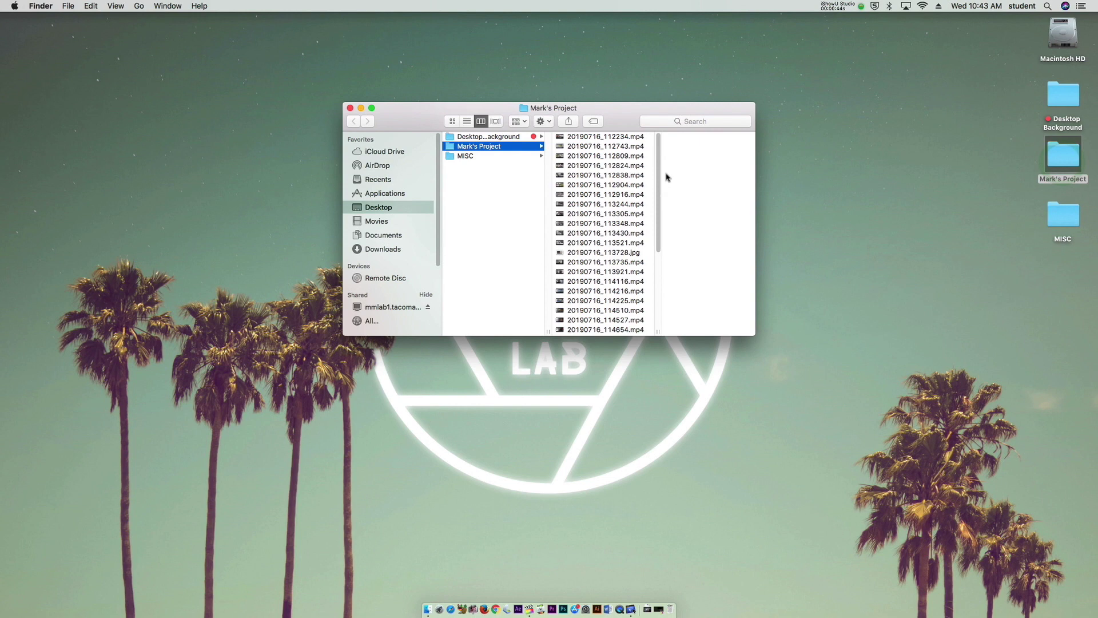
click(657, 154)
drag(657, 154, 649, 278)
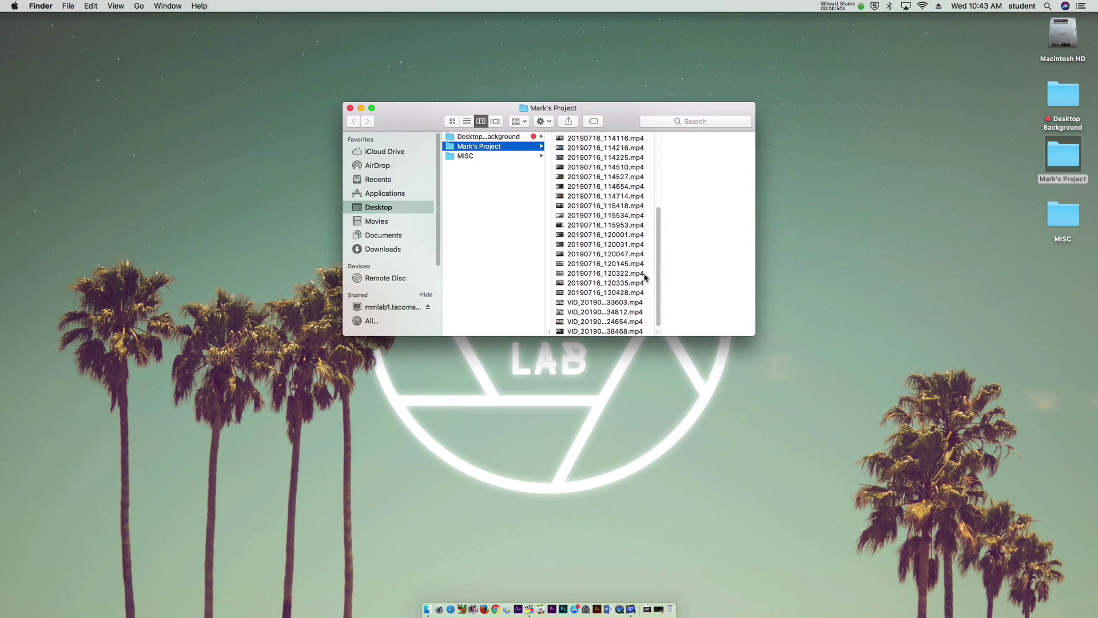
click(351, 107)
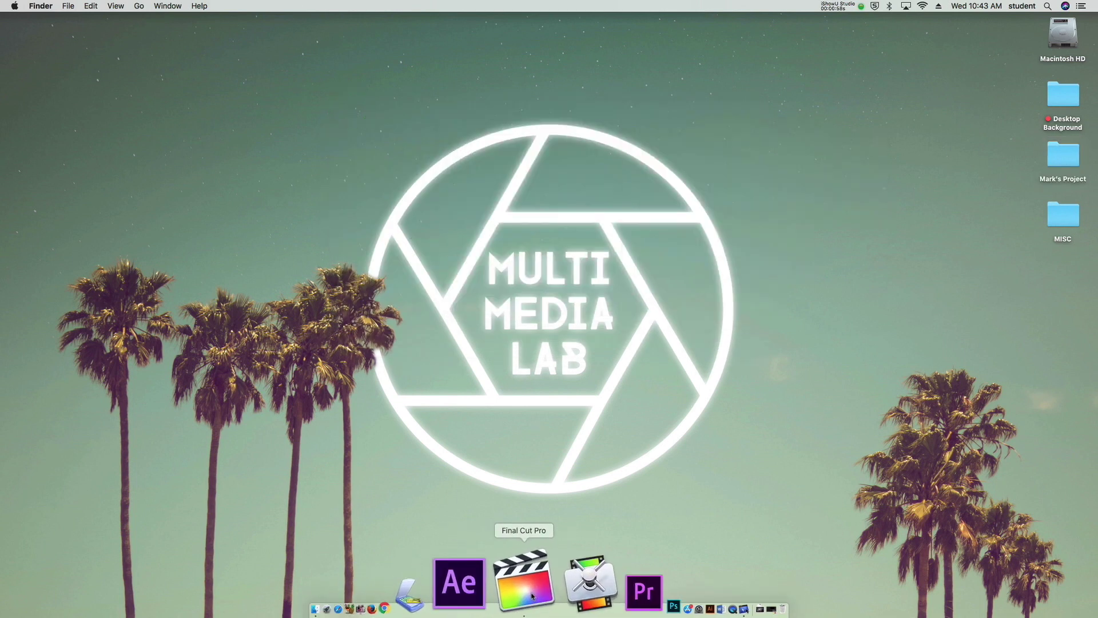
Step: Launch Final Cut Pro and save a new library named 'Dancing Jason Library' in the project folder
click(532, 596)
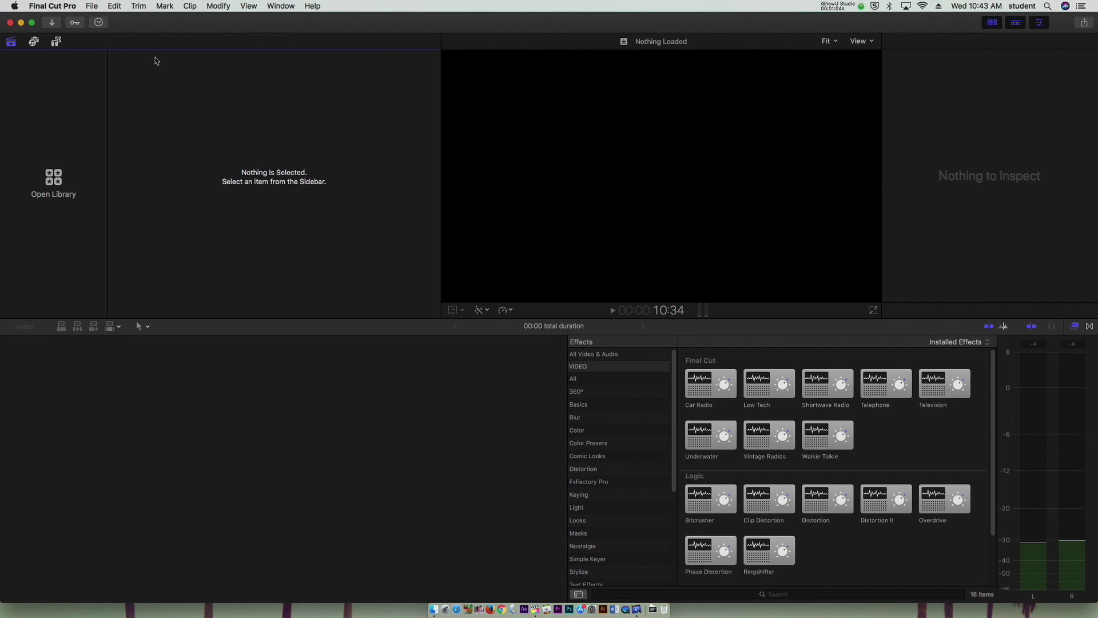
click(91, 5)
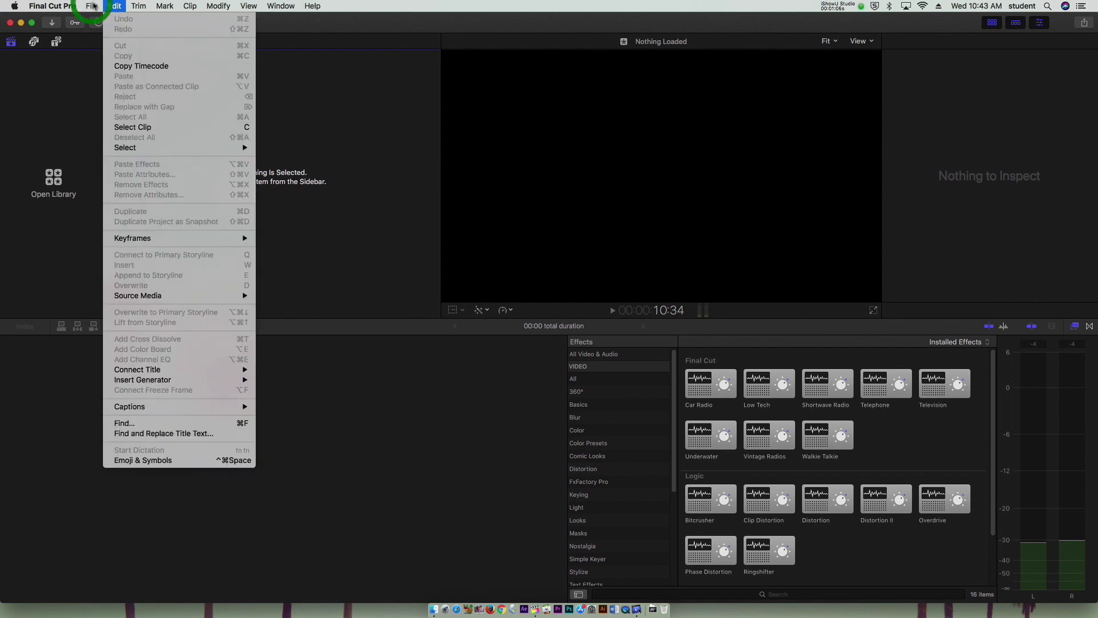
mouse_move(100, 21)
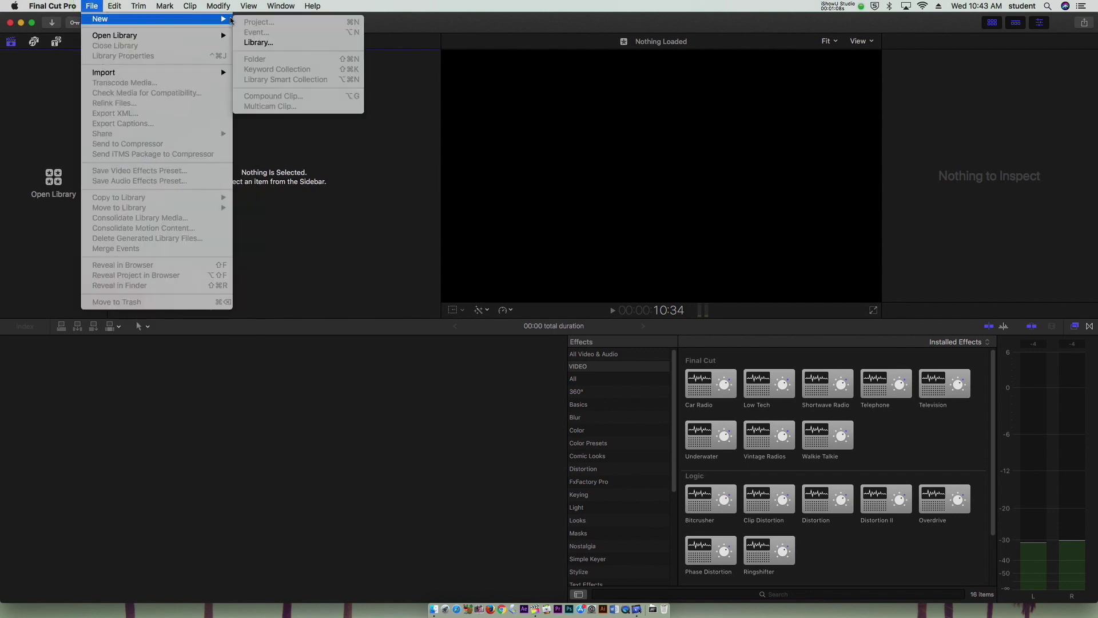
click(269, 45)
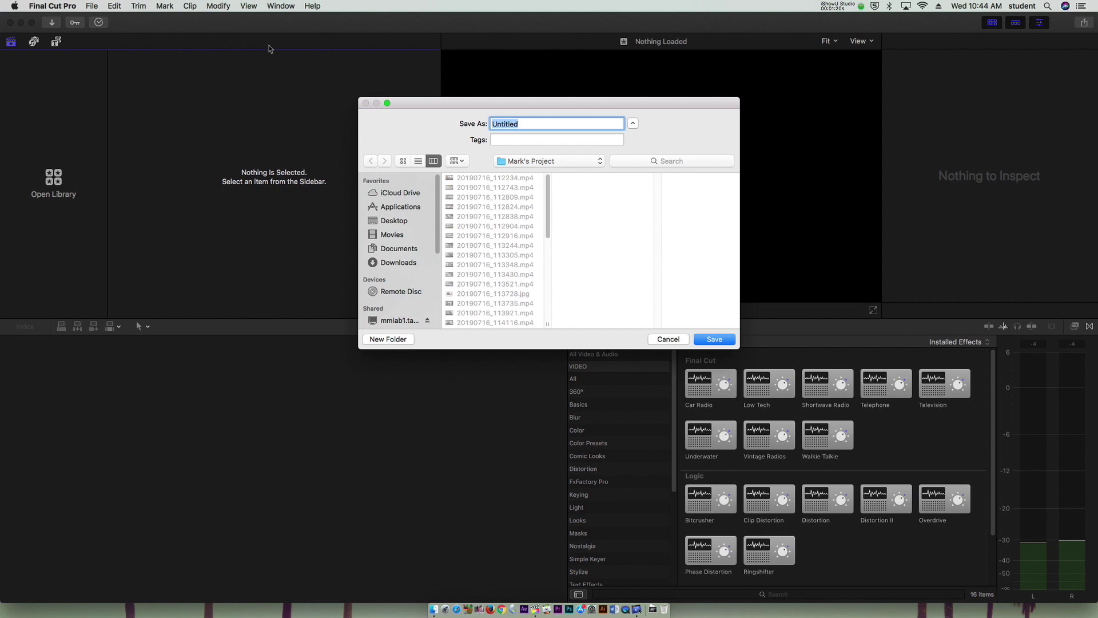
double_click(515, 123)
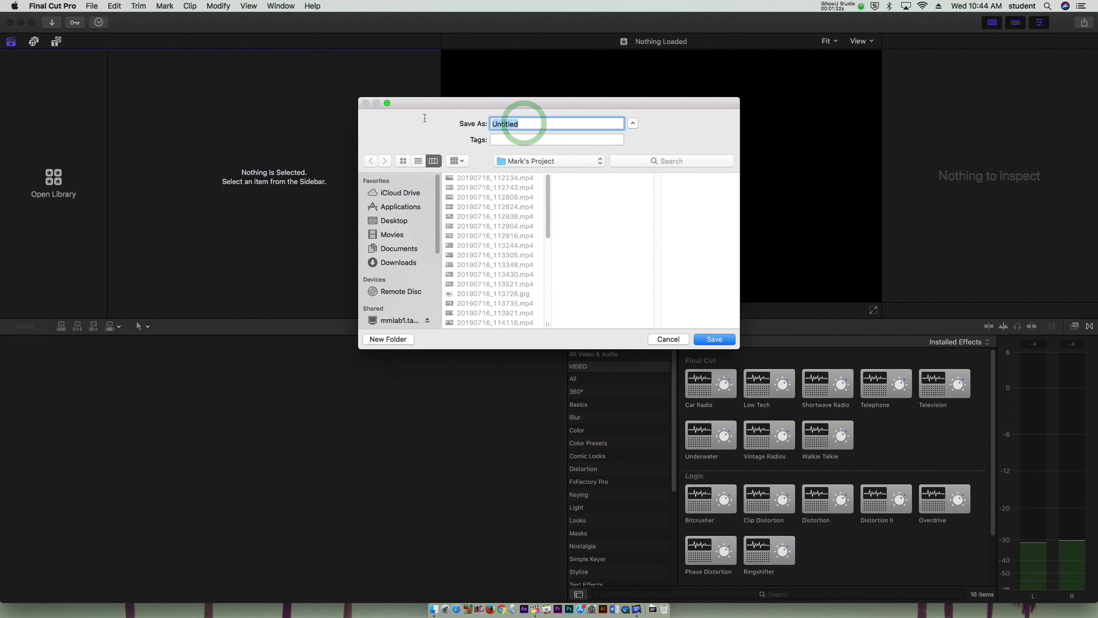
text(Dancing )
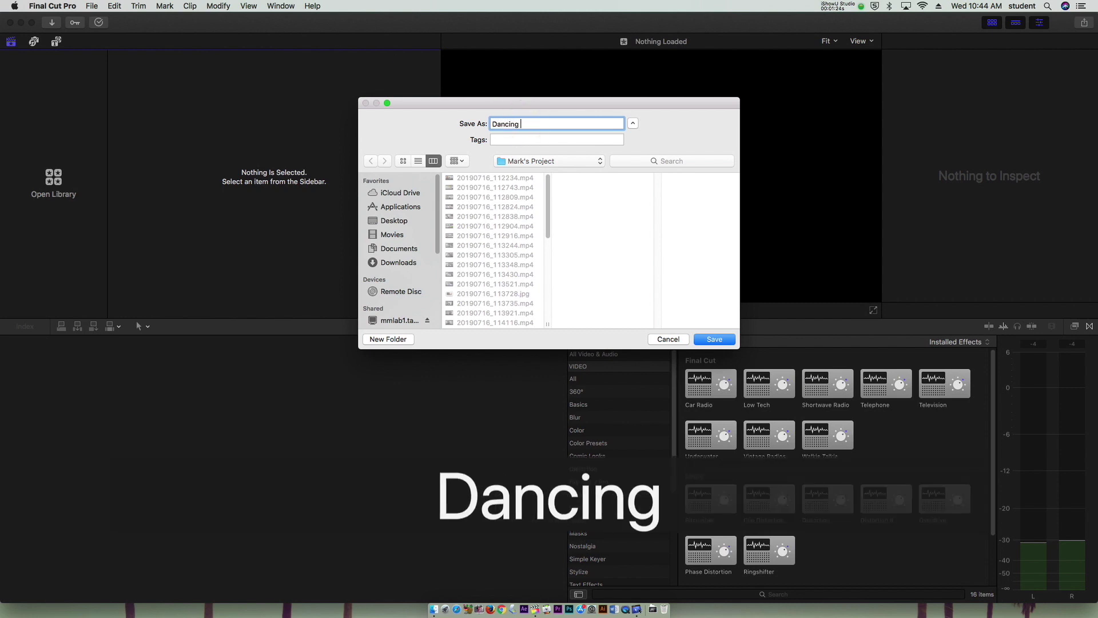
text(Jason )
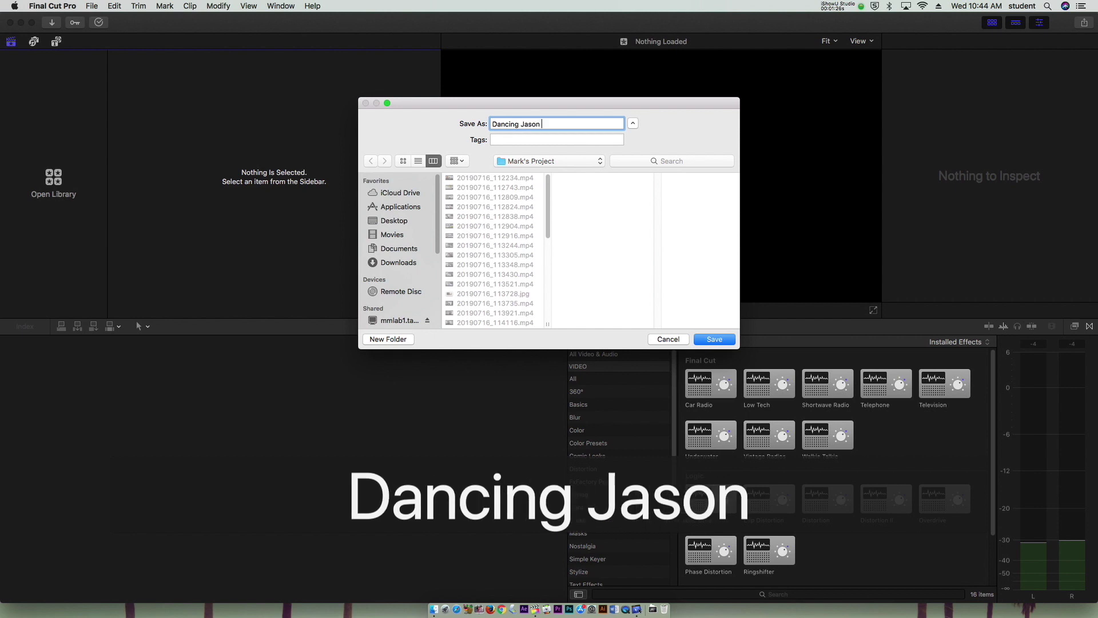
text(Library)
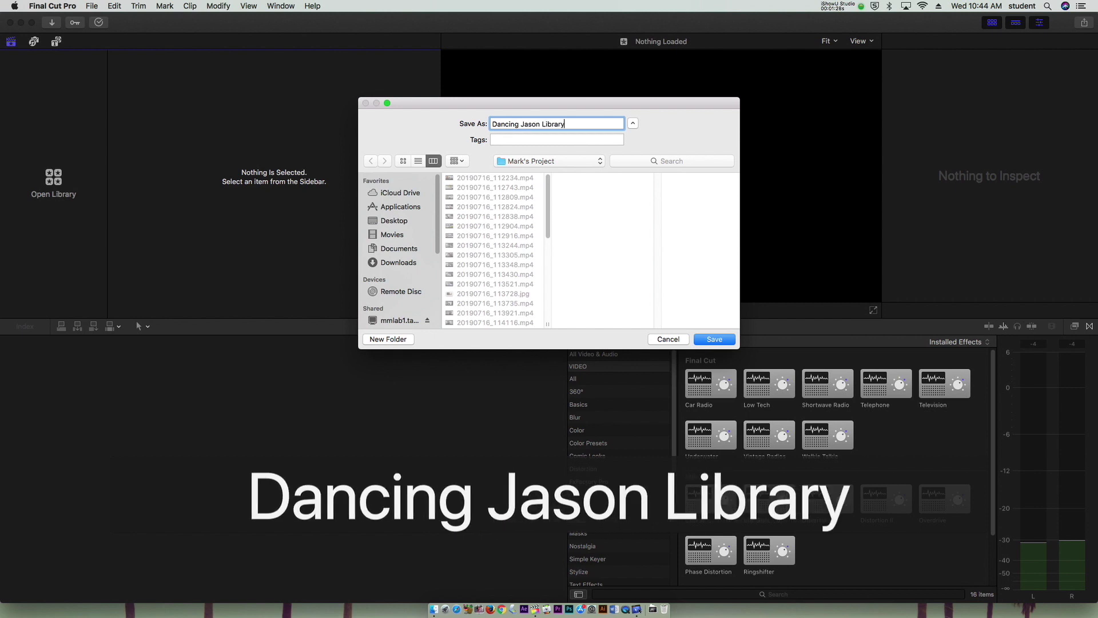
click(726, 342)
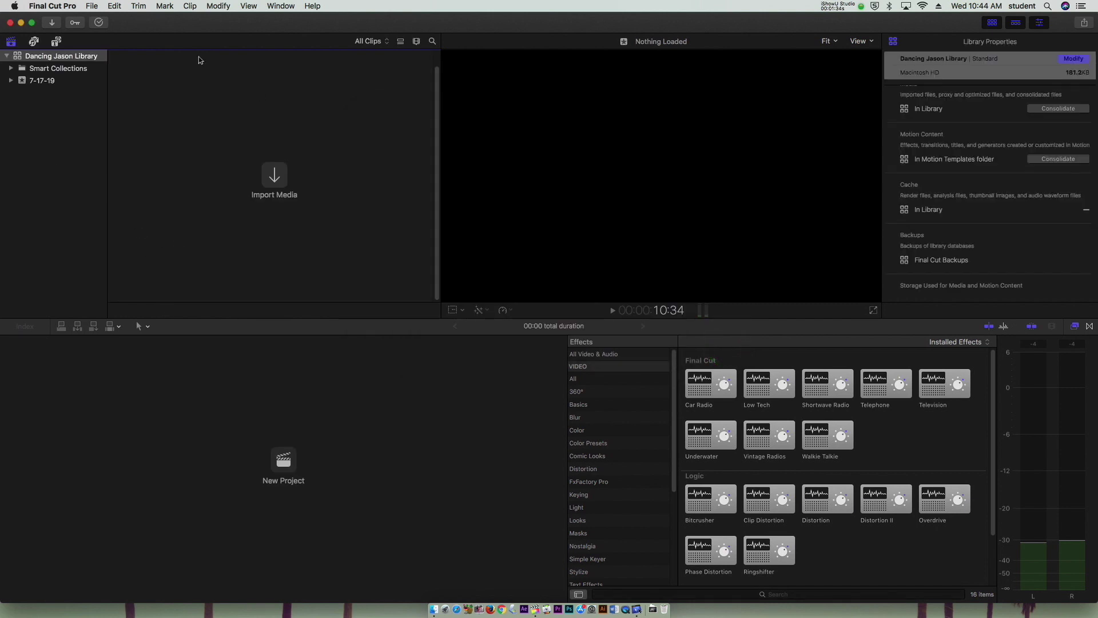
Step: Select the Dancing Jason Library and open the Media Import window from the File menu
click(14, 55)
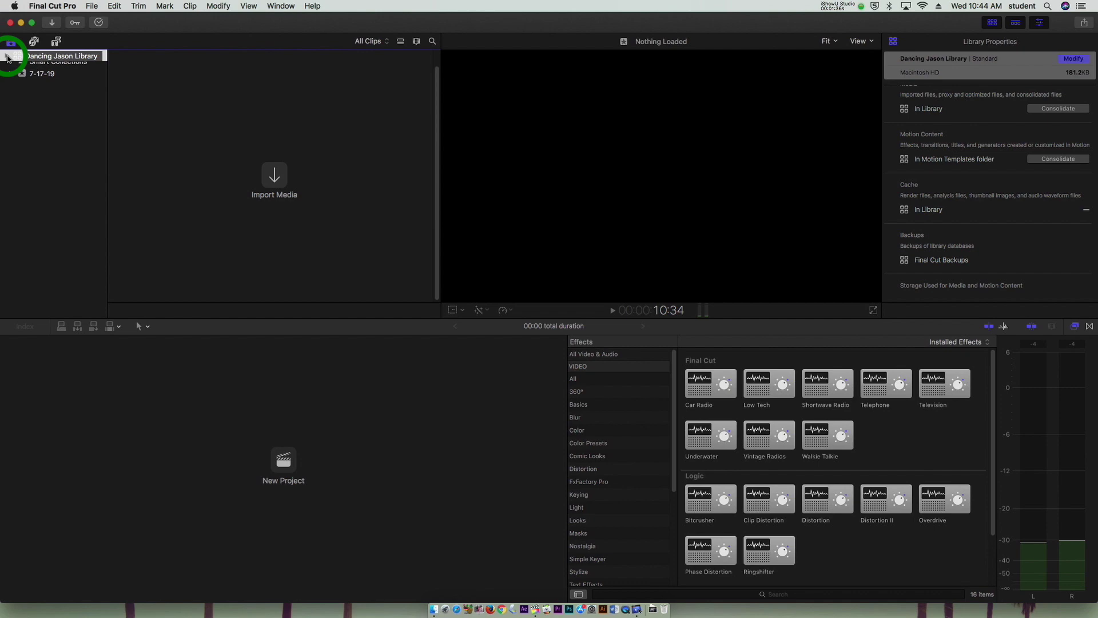
click(60, 55)
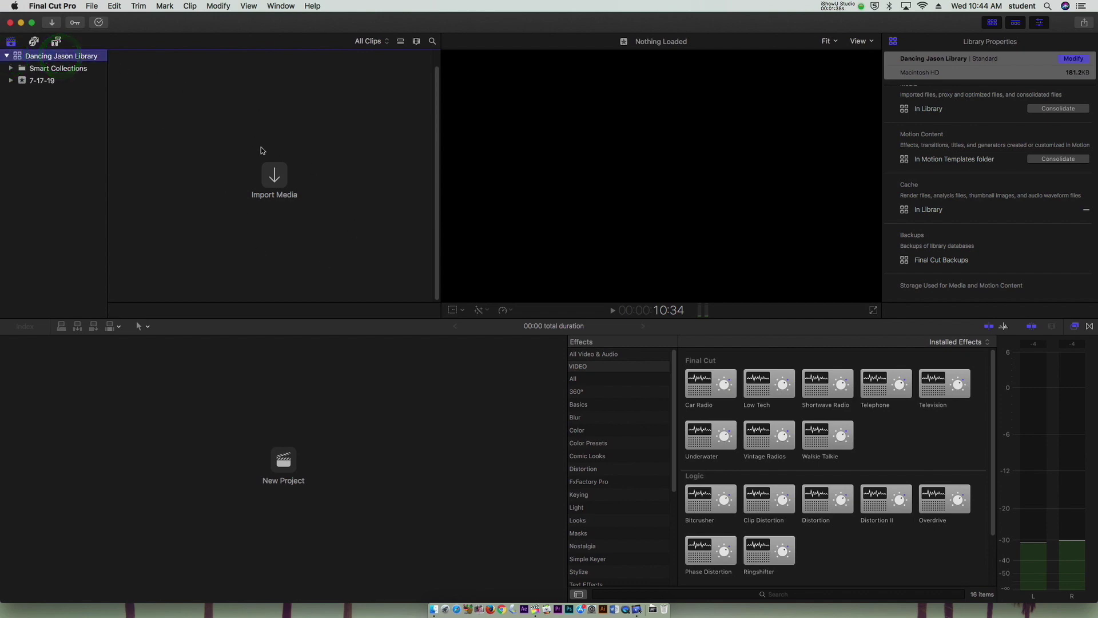
click(269, 171)
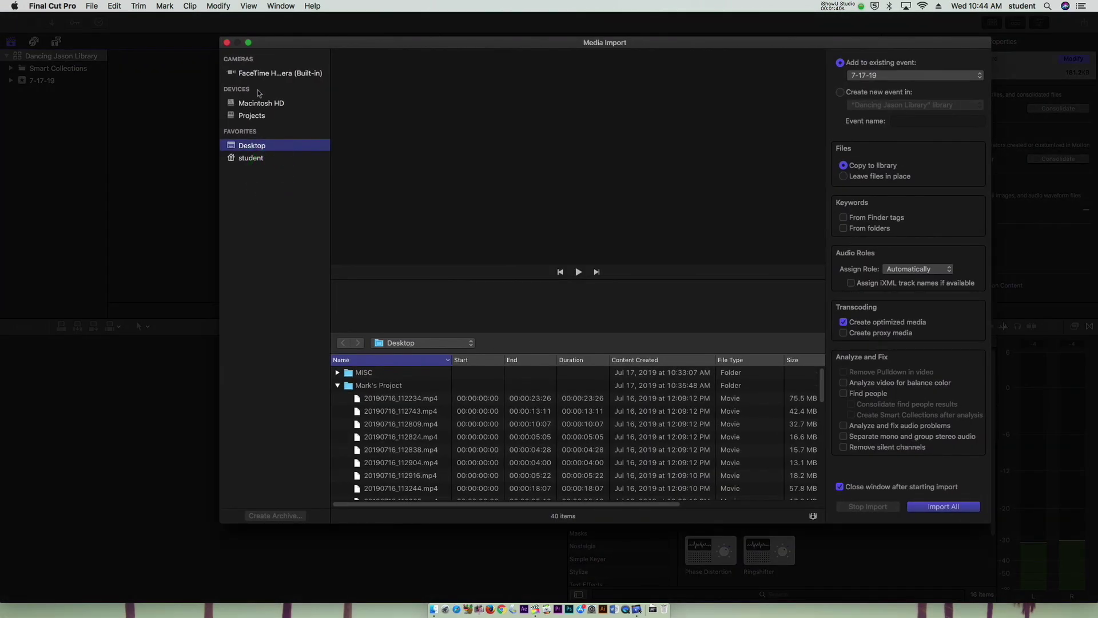
click(226, 43)
click(91, 6)
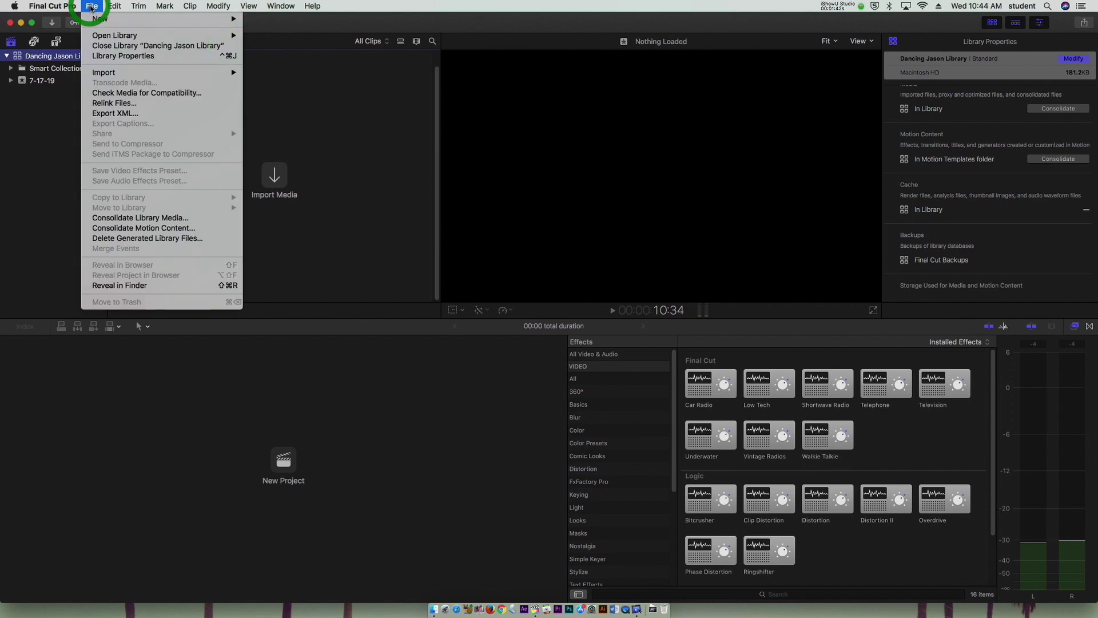
mouse_move(143, 73)
click(285, 75)
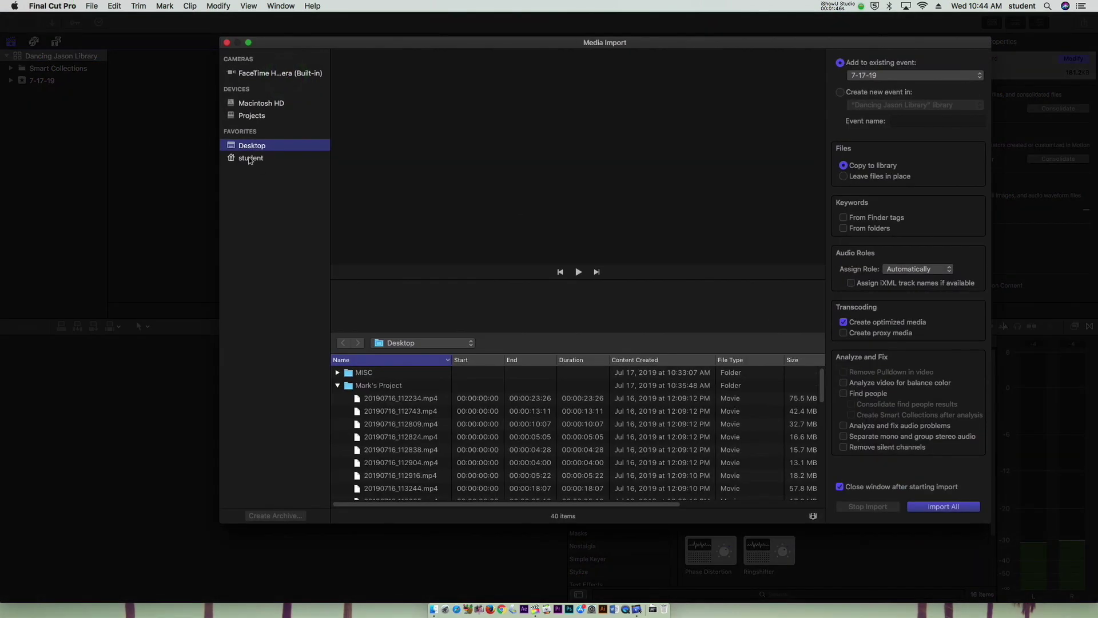
Step: From the Desktop project folder, select clips 20190716_112234.mp4 through the last, copying them to the library
click(247, 159)
click(248, 148)
click(338, 386)
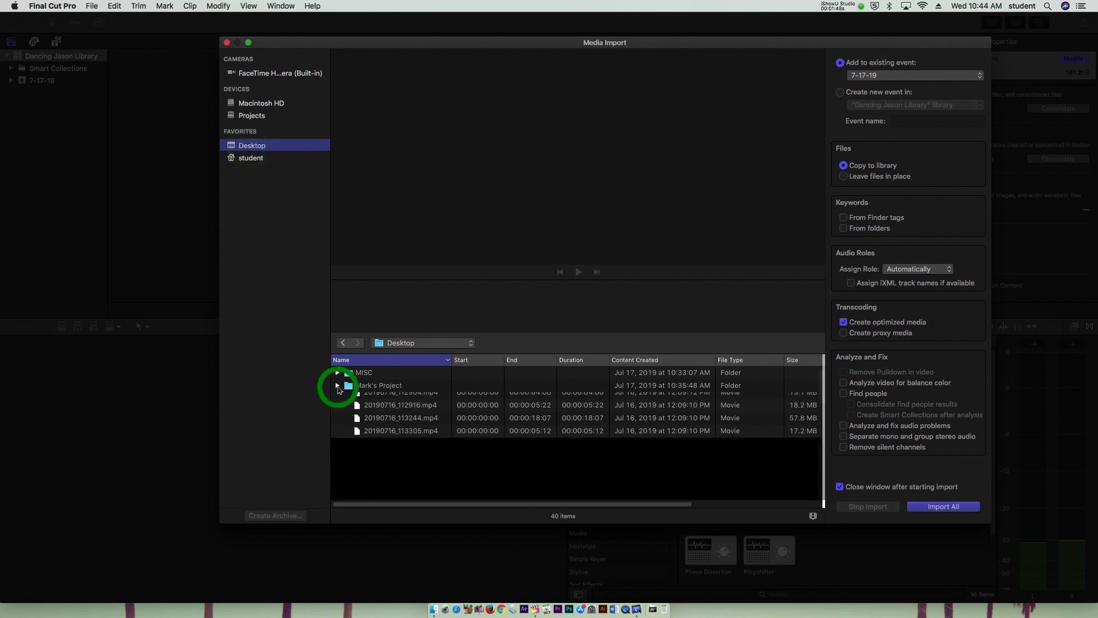
click(338, 386)
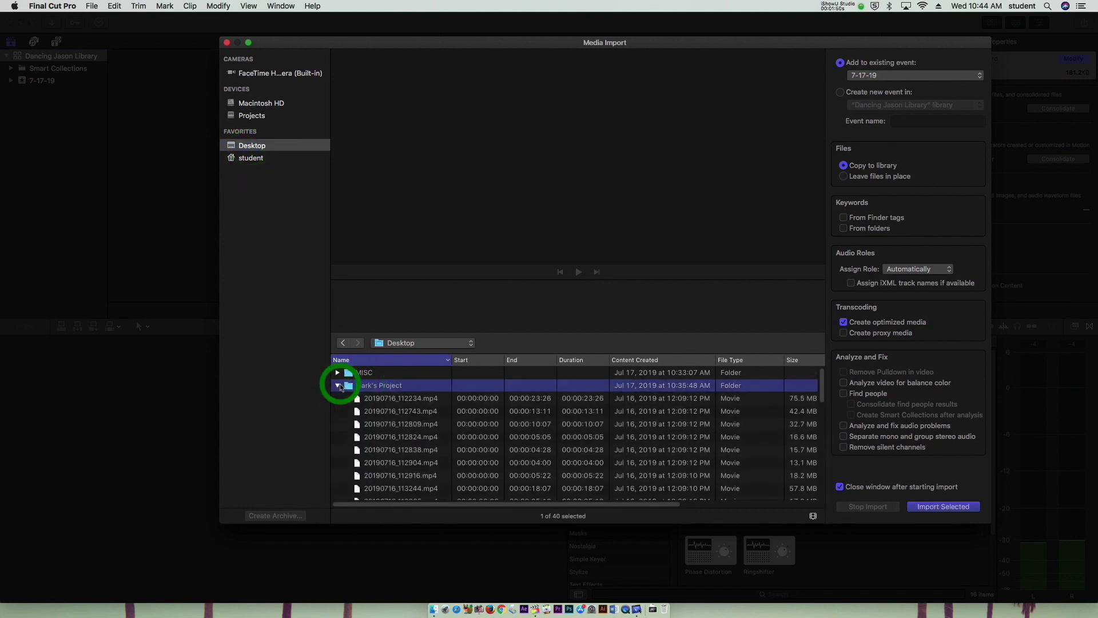
click(393, 400)
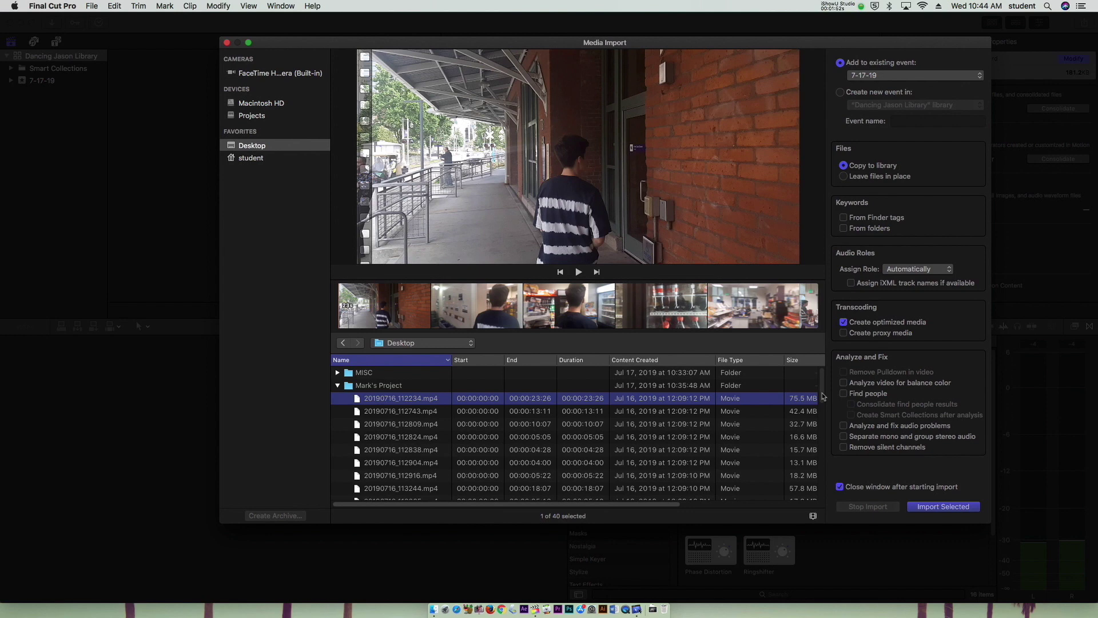
scroll(820, 392, down, 1)
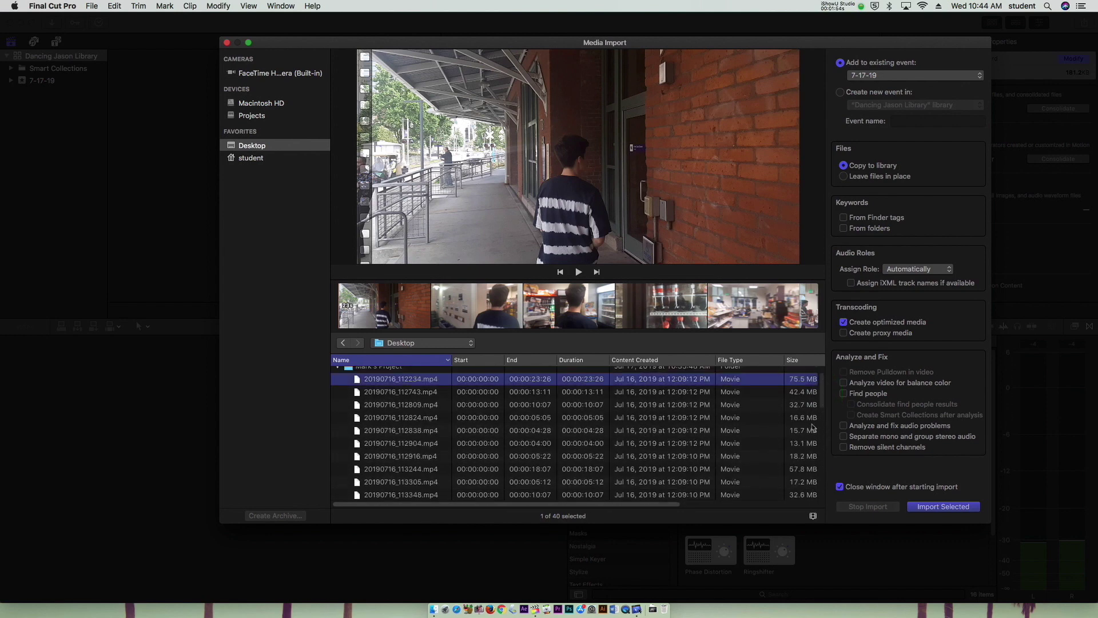
scroll(813, 412, up, 1)
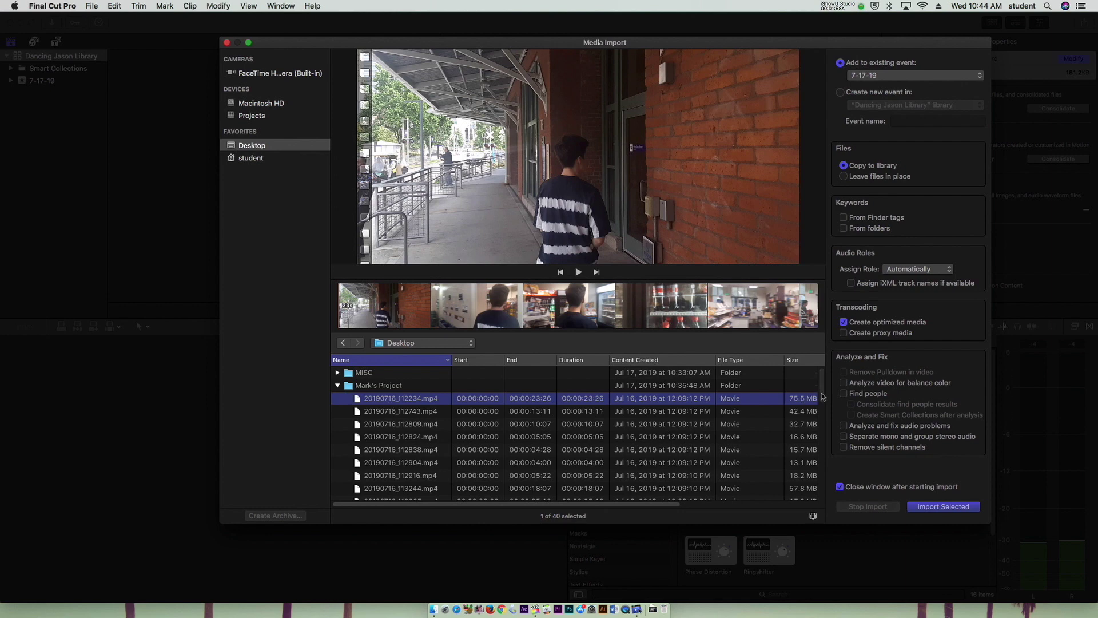
drag(822, 389, 664, 479)
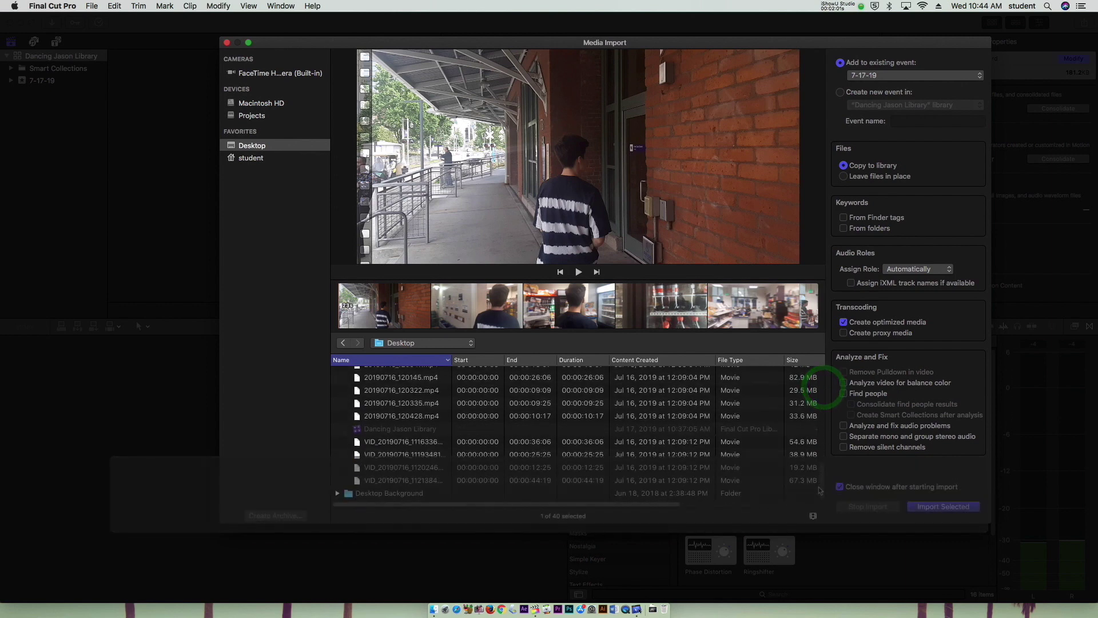
shift+click(441, 482)
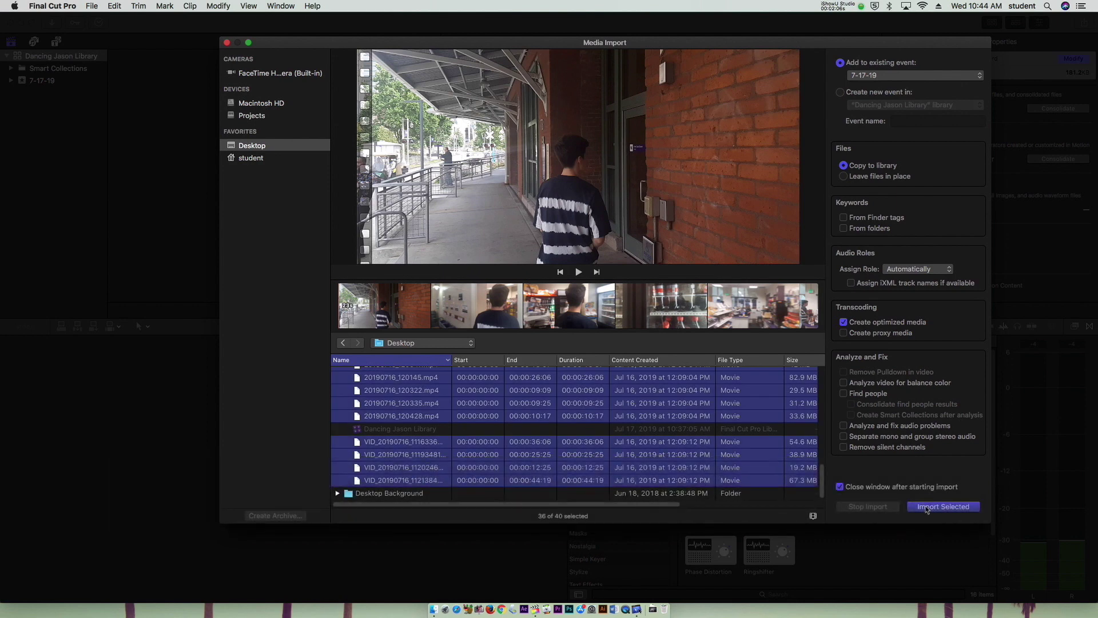
click(855, 170)
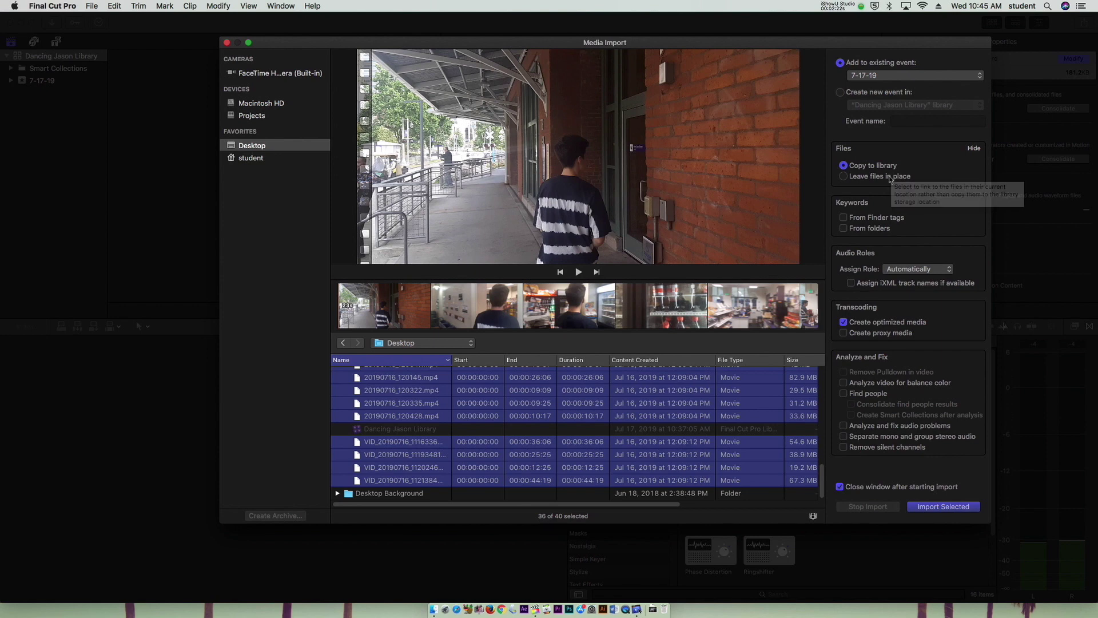
Step: Import the 36 selected clips and scroll the browser to the top of the Jul 16, 2019 group
click(943, 507)
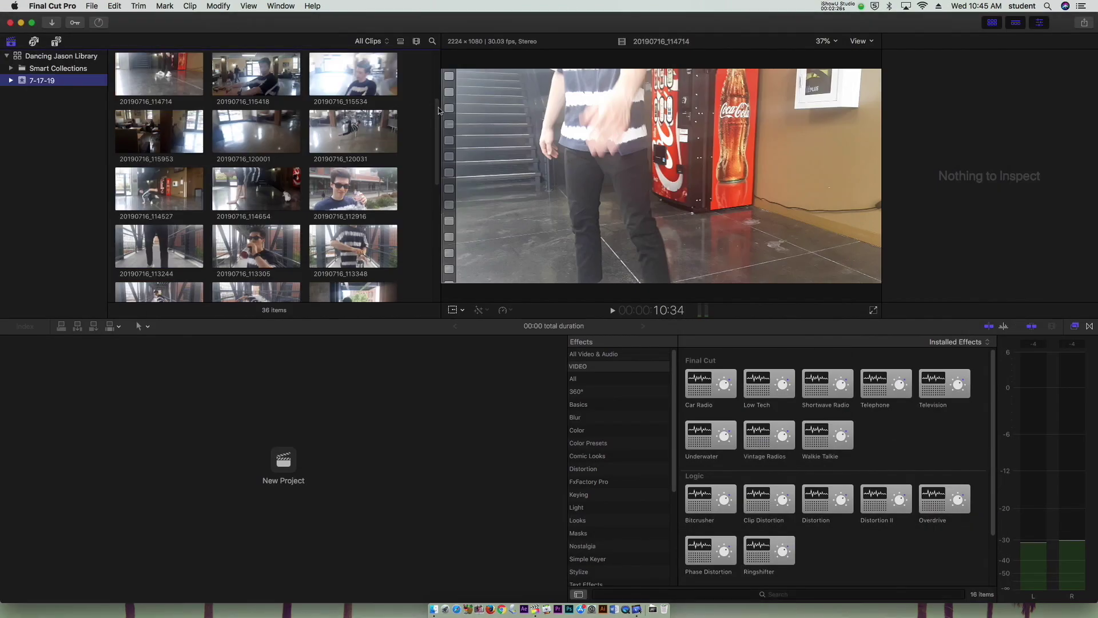
drag(439, 109, 436, 51)
click(412, 90)
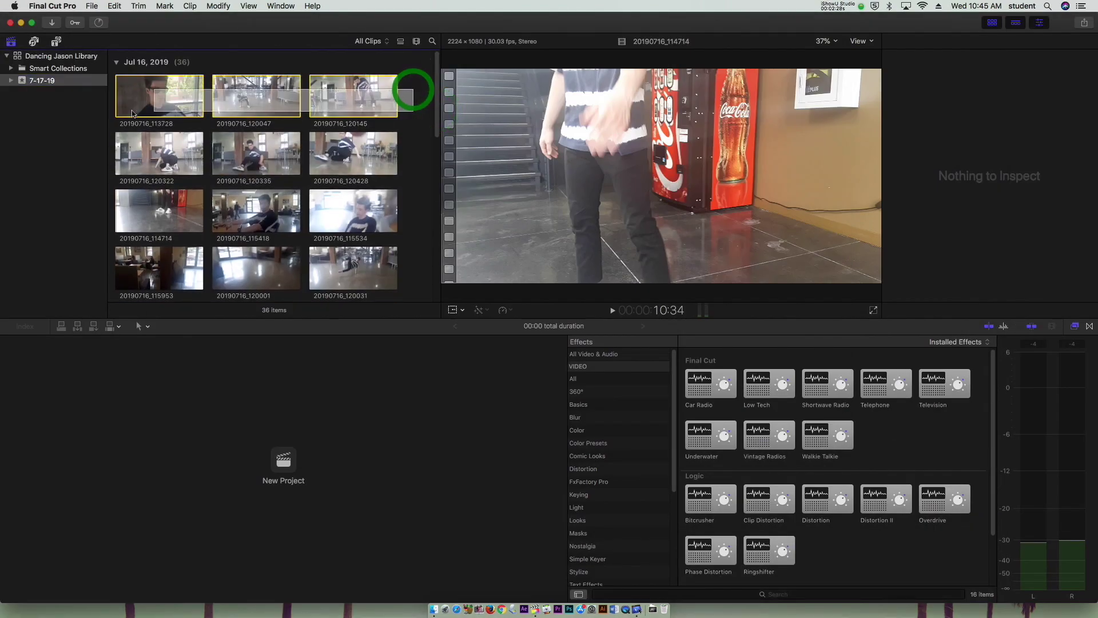
drag(438, 138, 410, 89)
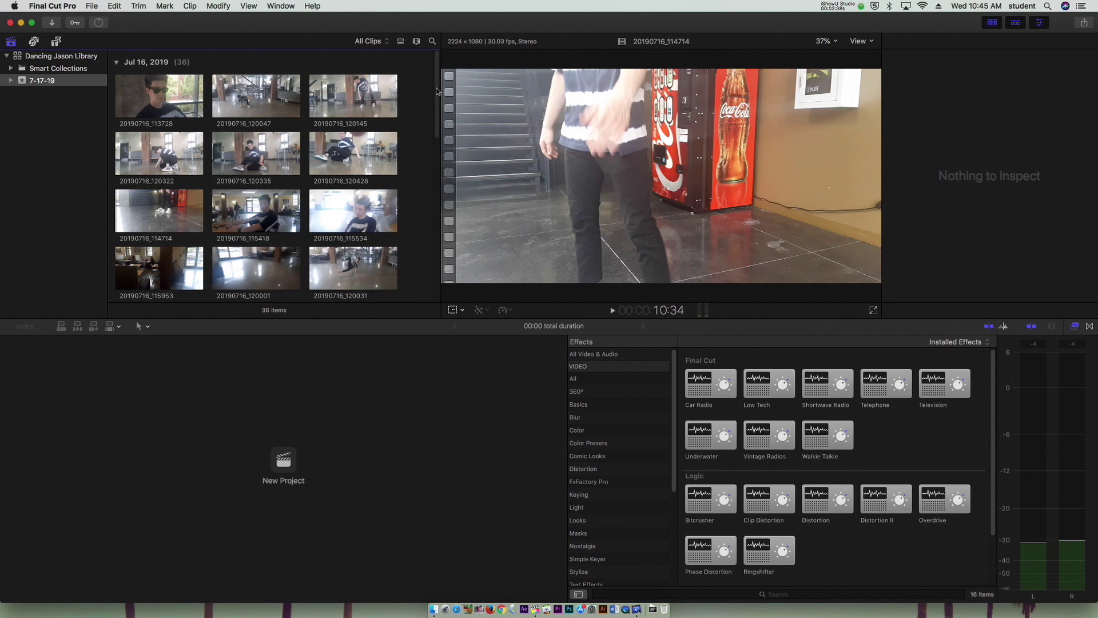
Step: Start a new project and name it 'Dancing Jason Project'
click(92, 6)
mouse_move(103, 18)
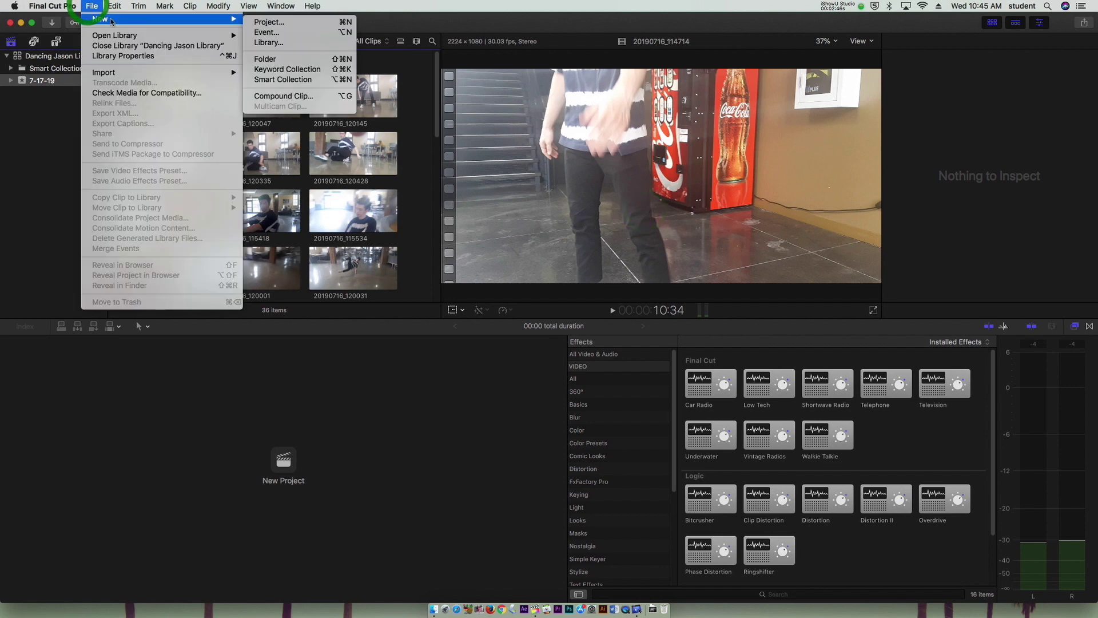
click(269, 23)
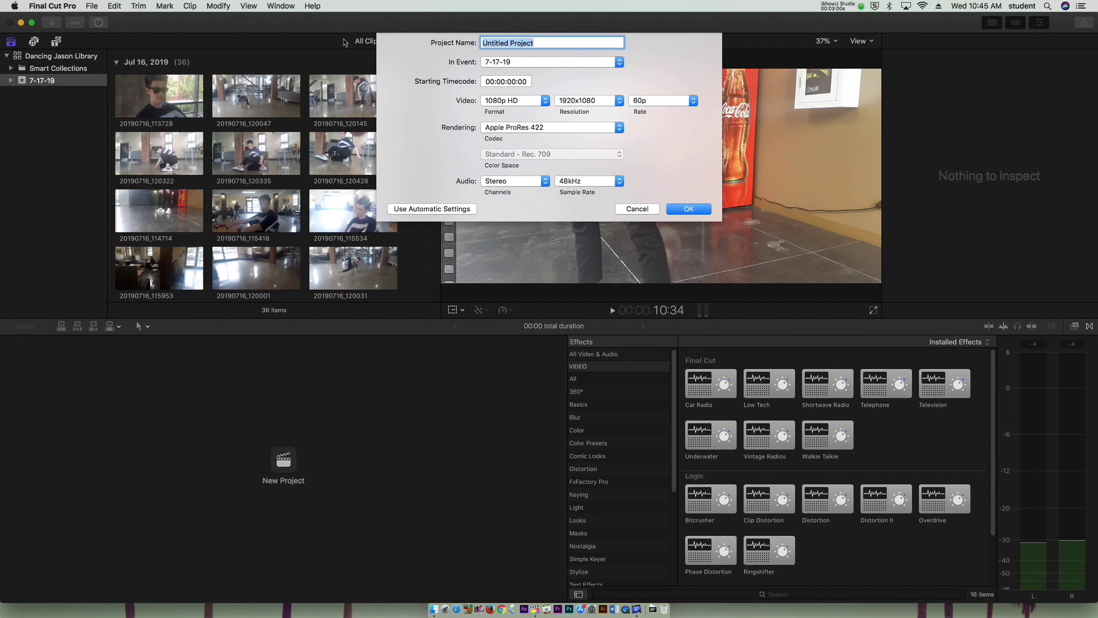
click(543, 42)
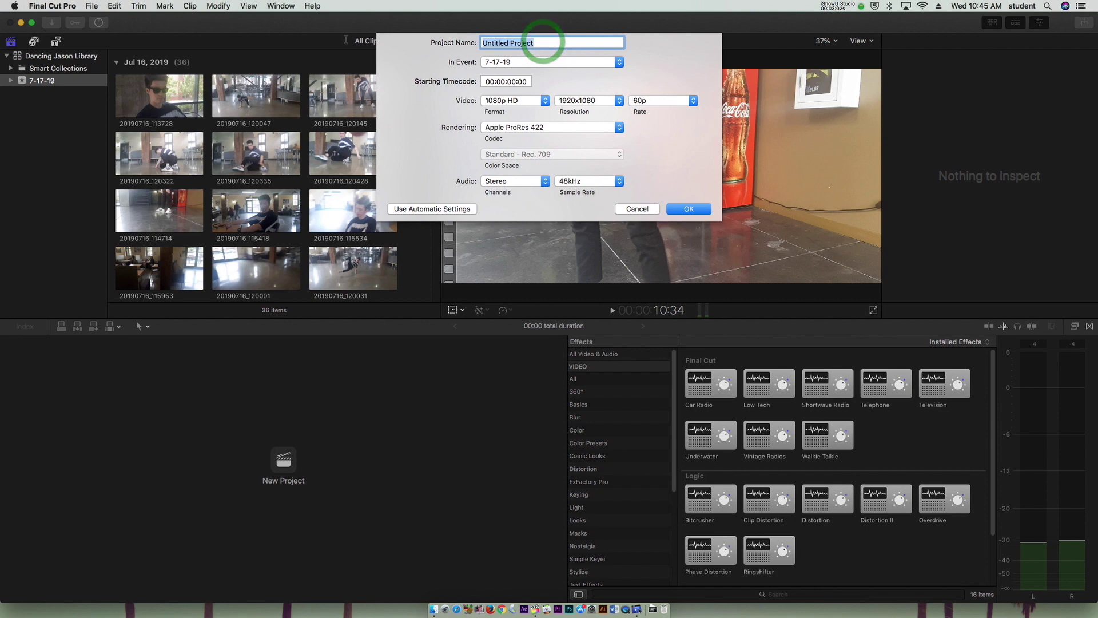
text(Dacing)
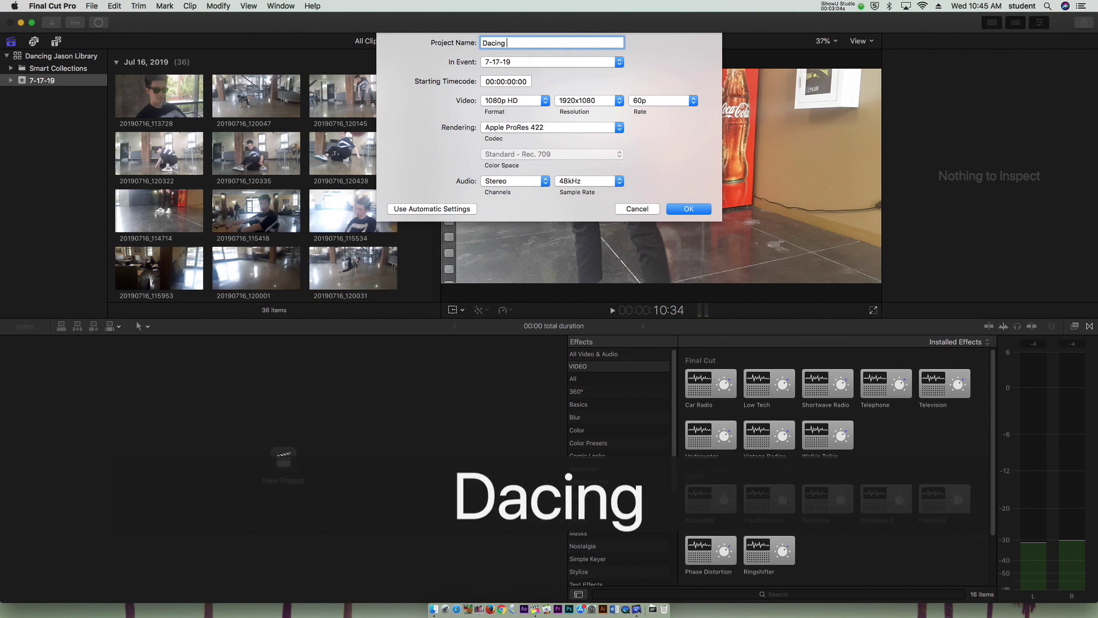
key(BackSpace)
key(BackSpace)
key(BackSpace)
text(ncin)
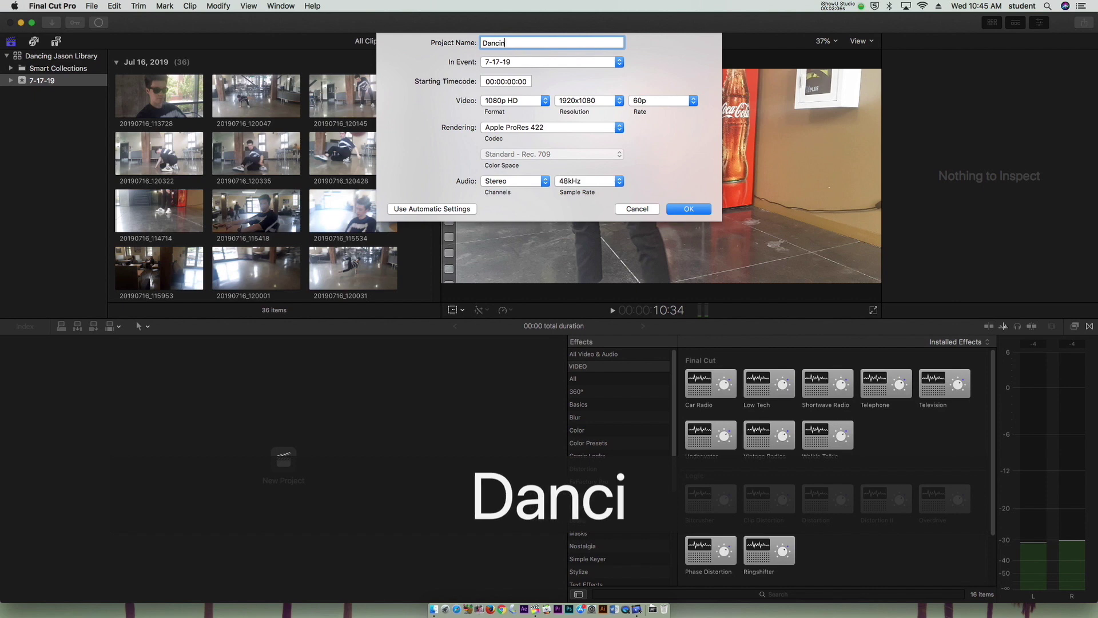
text(g Jason Pro)
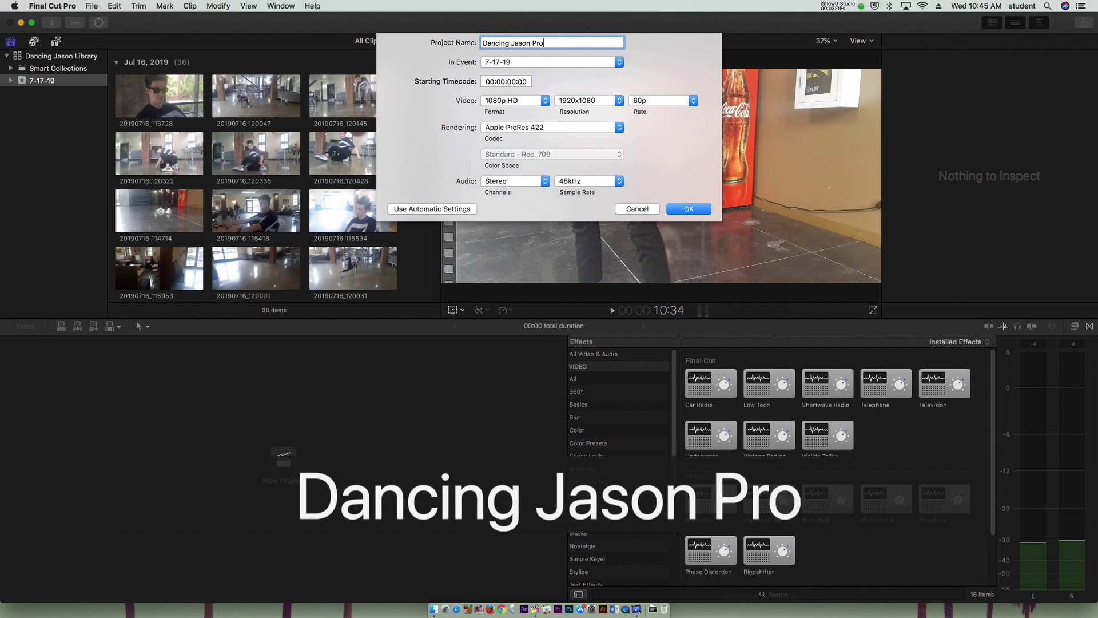
text(ject)
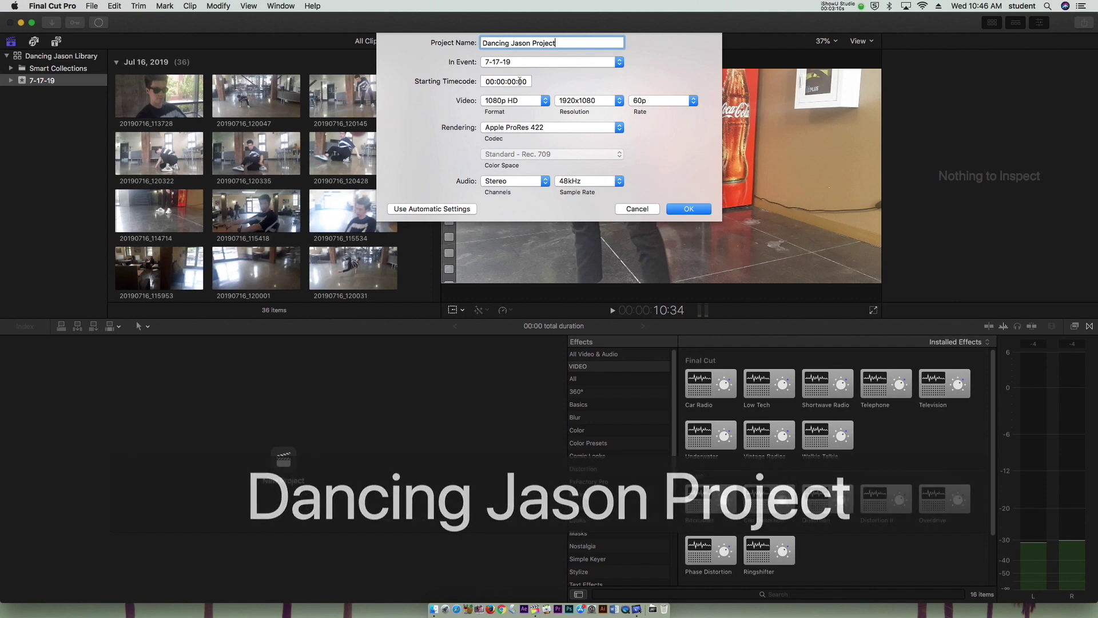
Step: Keep the 1080p HD format and set the project frame rate to 30p
click(529, 103)
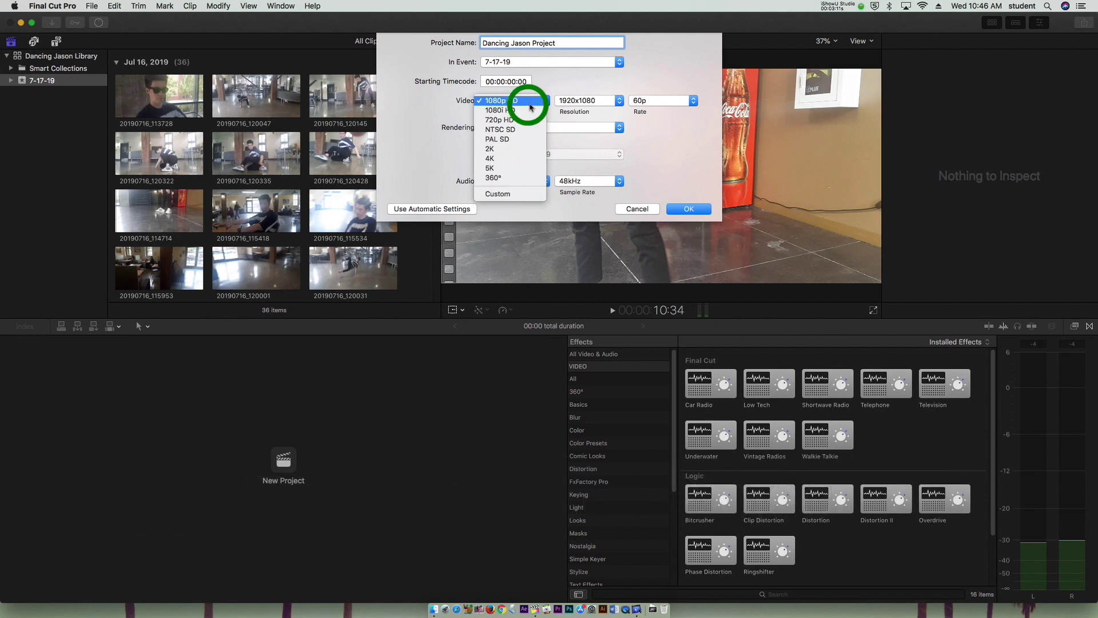
click(529, 102)
click(529, 102)
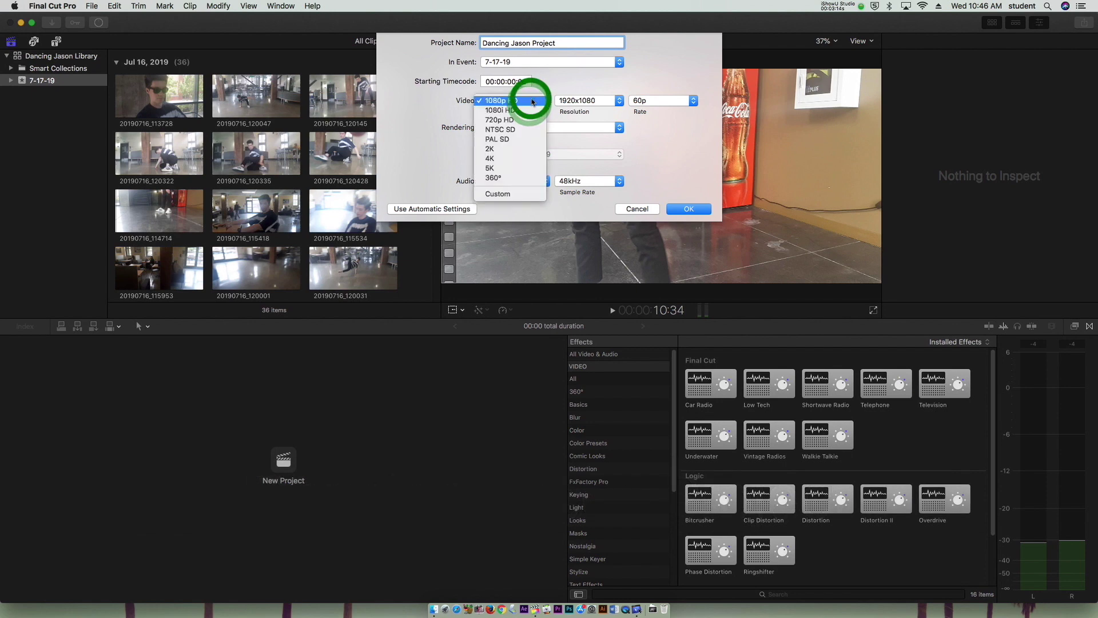
click(564, 64)
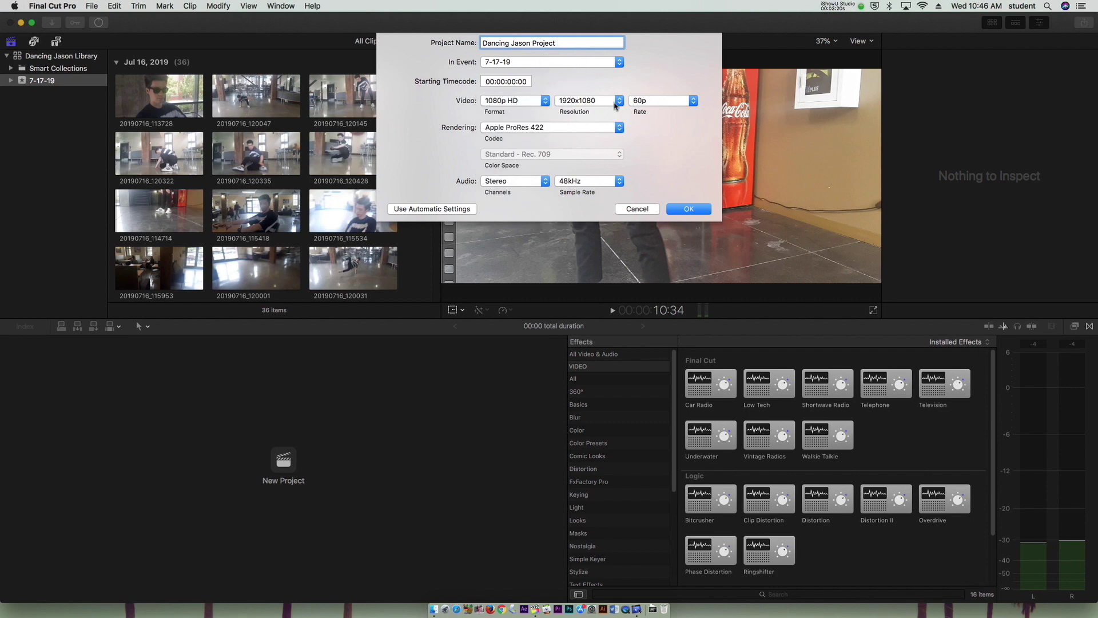
click(681, 102)
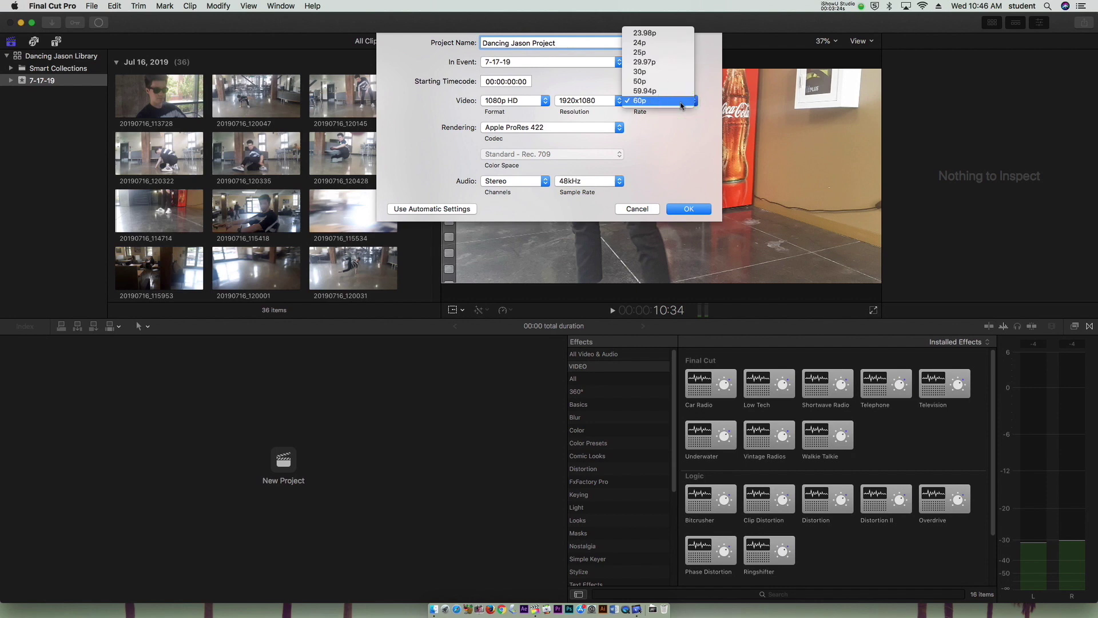
click(677, 72)
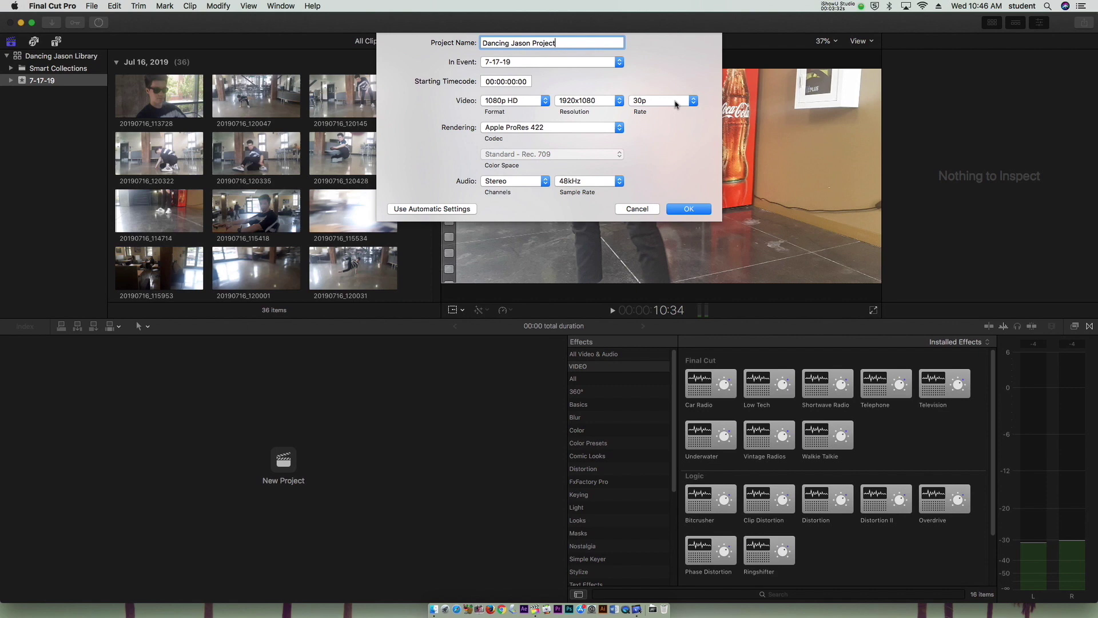
Step: Create the project and place clips 20190716_120047 then 20190716_120145 at the start of its timeline
click(703, 209)
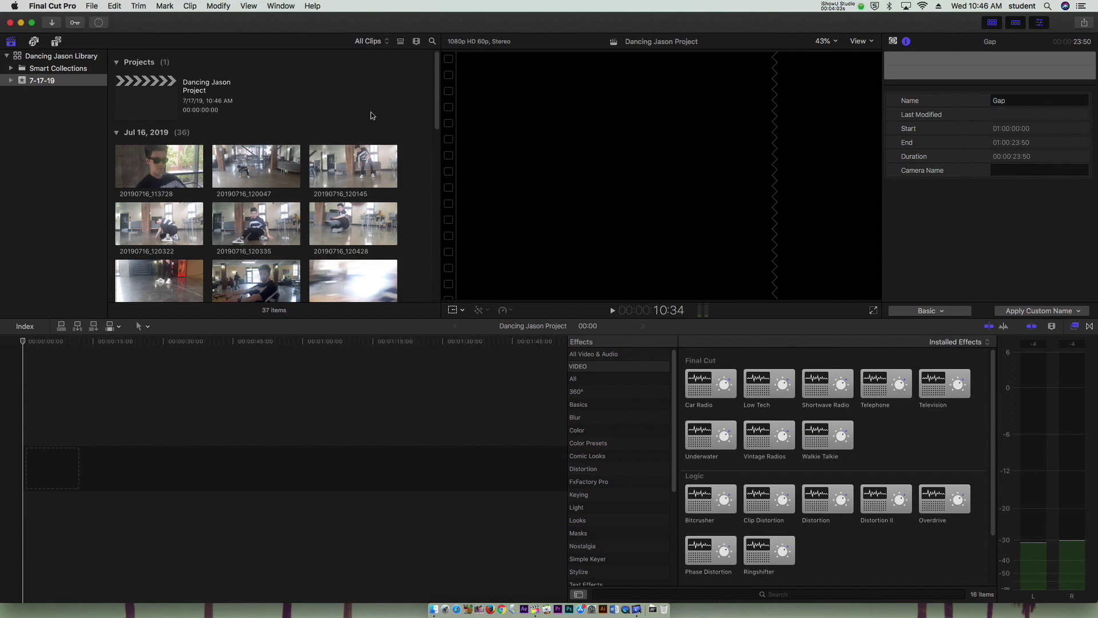
click(179, 159)
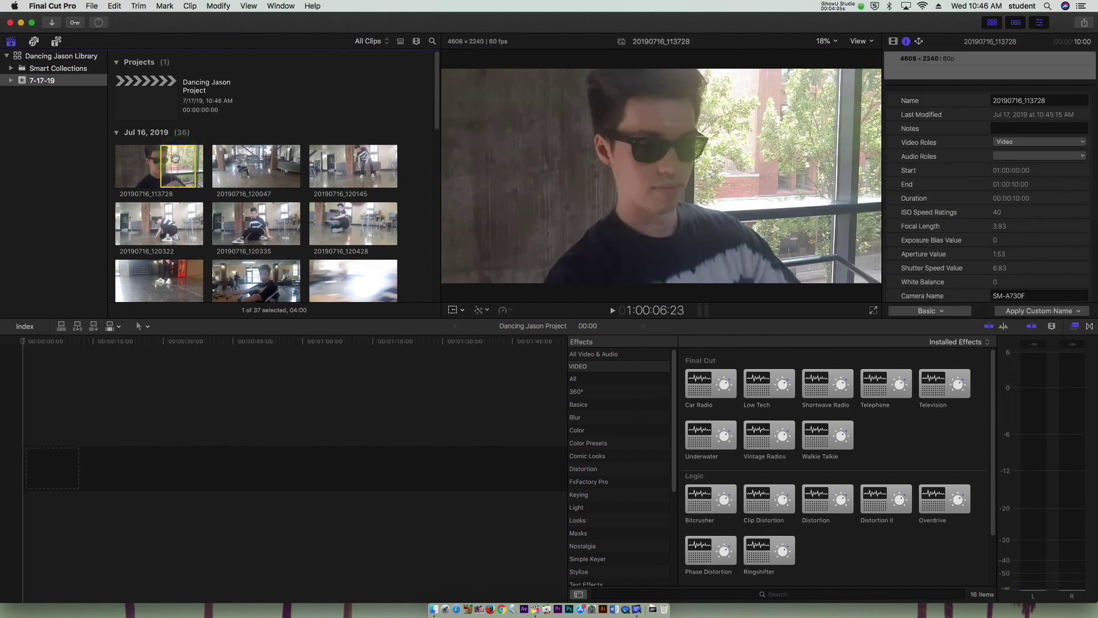
click(241, 163)
drag(242, 163, 94, 432)
click(346, 167)
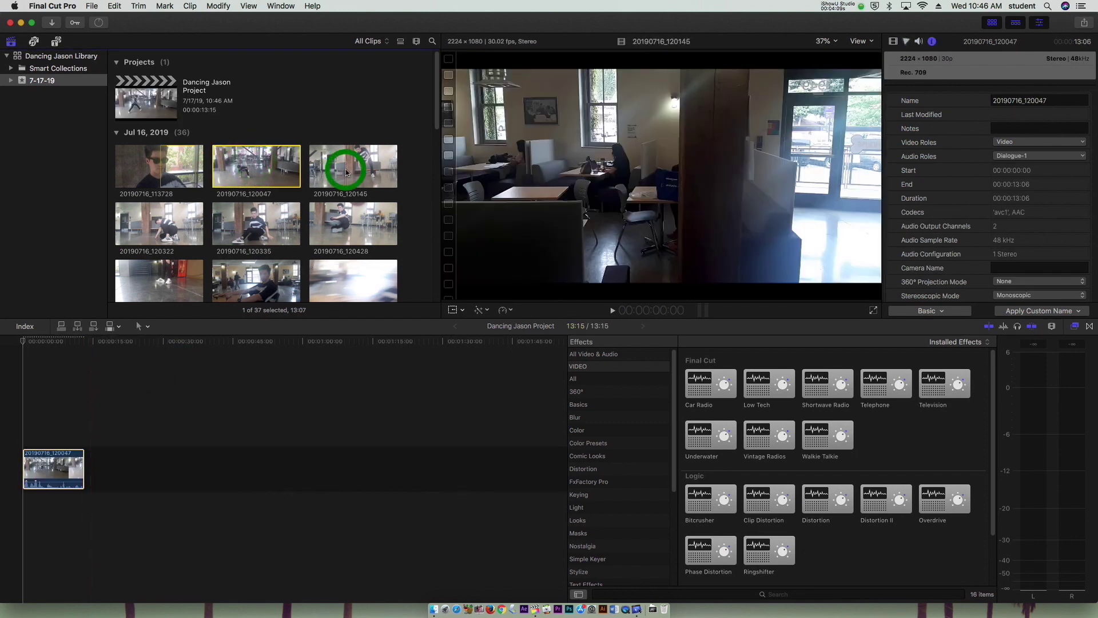
drag(369, 161, 114, 458)
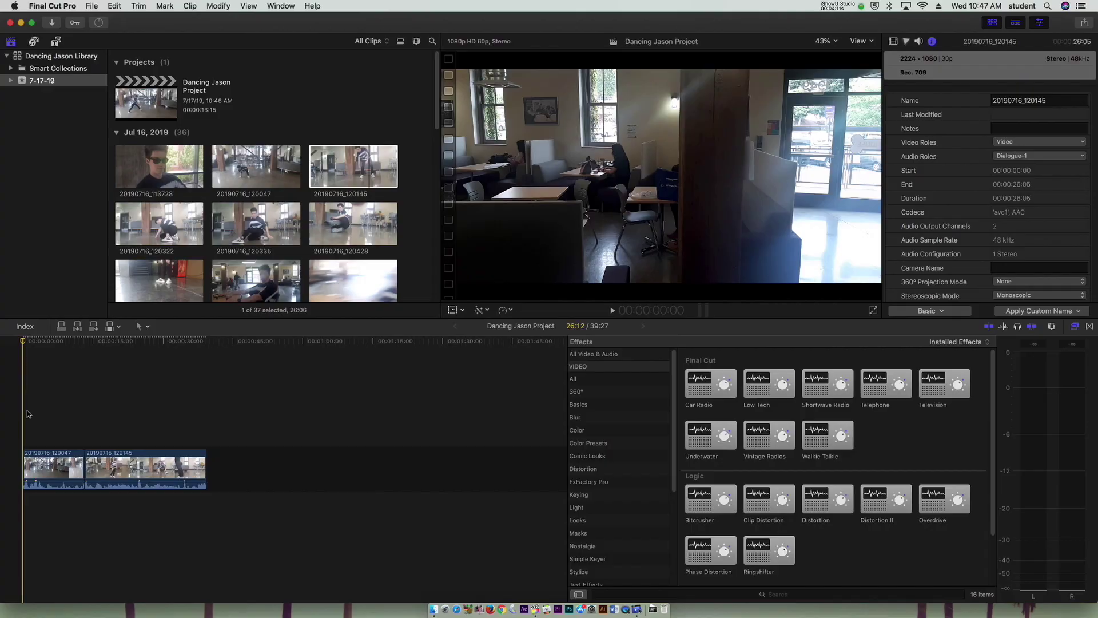